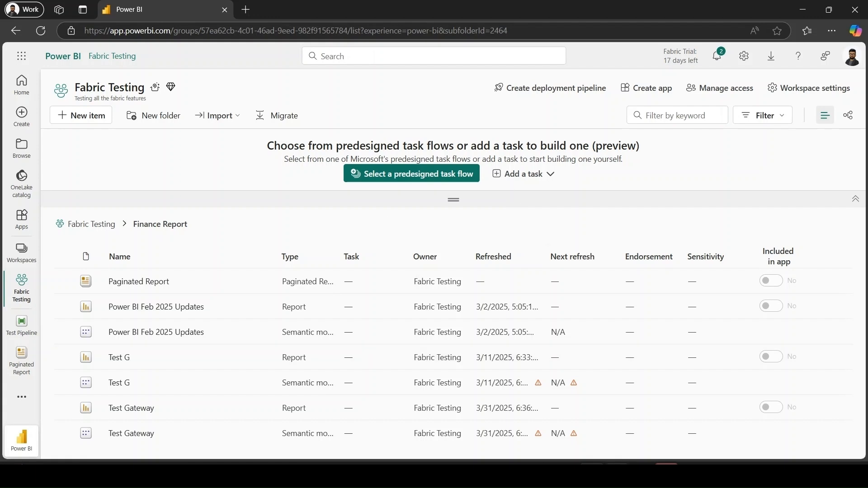
# - Switch to Power BI Report Builder and set the report's paper size to A4 in the report properties
pyautogui.click(617, 474)
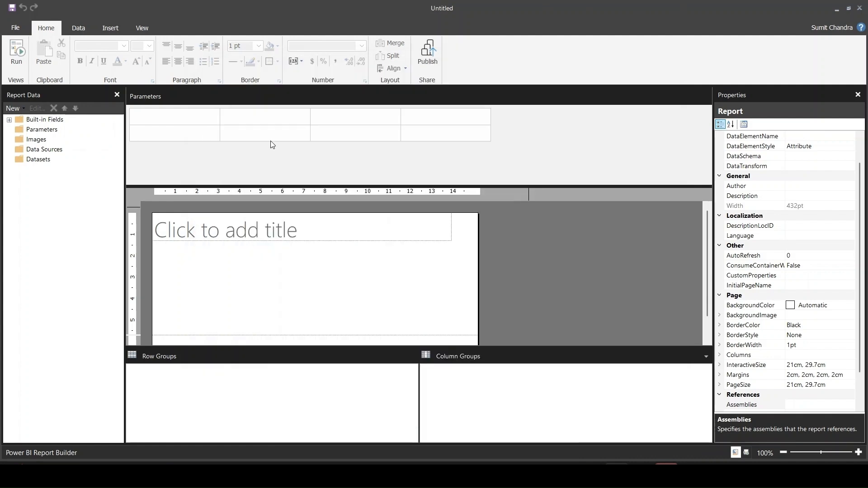
pyautogui.rightClick(517, 235)
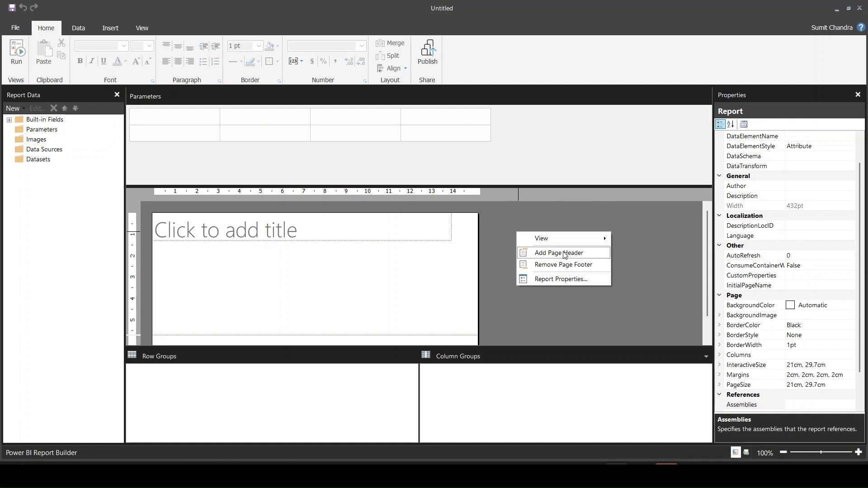
pyautogui.click(566, 279)
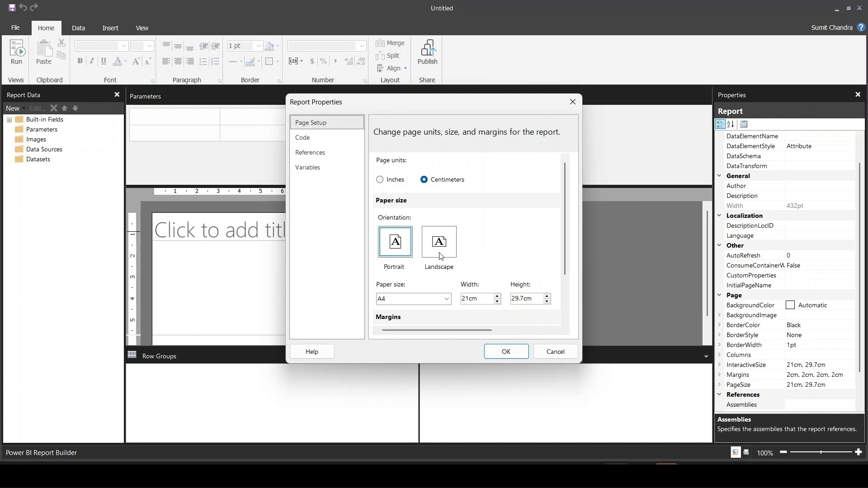
pyautogui.click(447, 299)
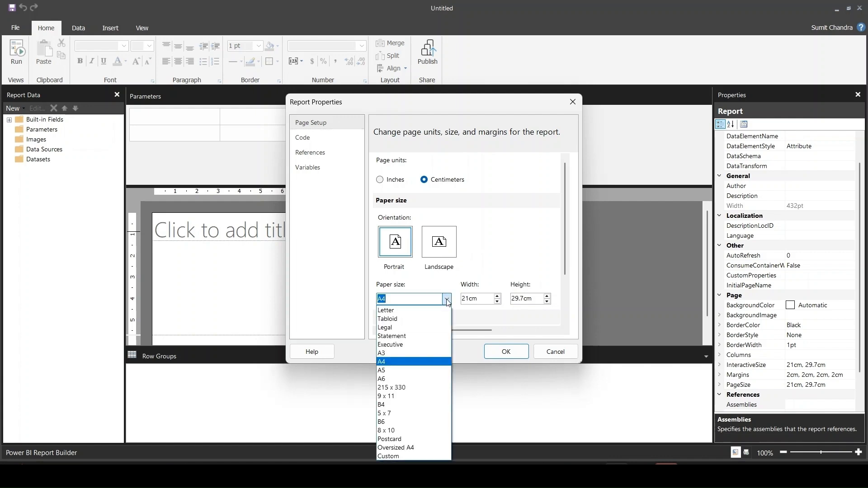
pyautogui.click(408, 363)
pyautogui.moveTo(562, 242); pyautogui.dragTo(563, 291)
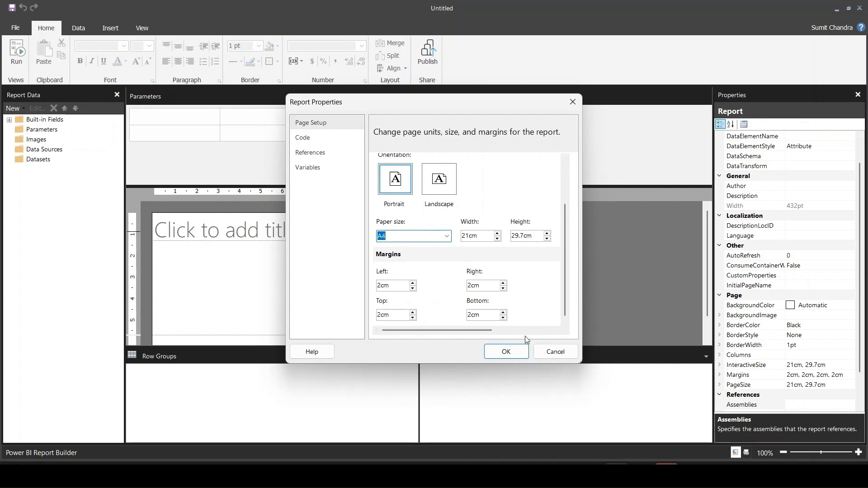
pyautogui.click(505, 352)
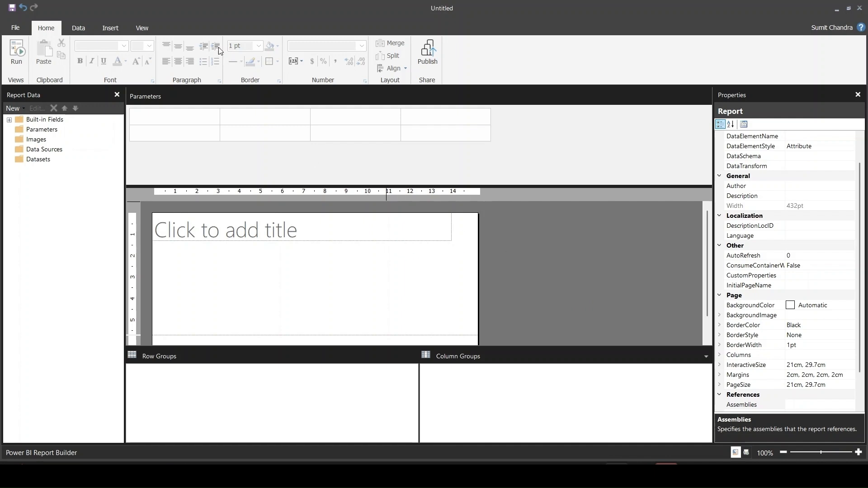
# - Add a page header to the report and move the title text box into it
pyautogui.click(117, 28)
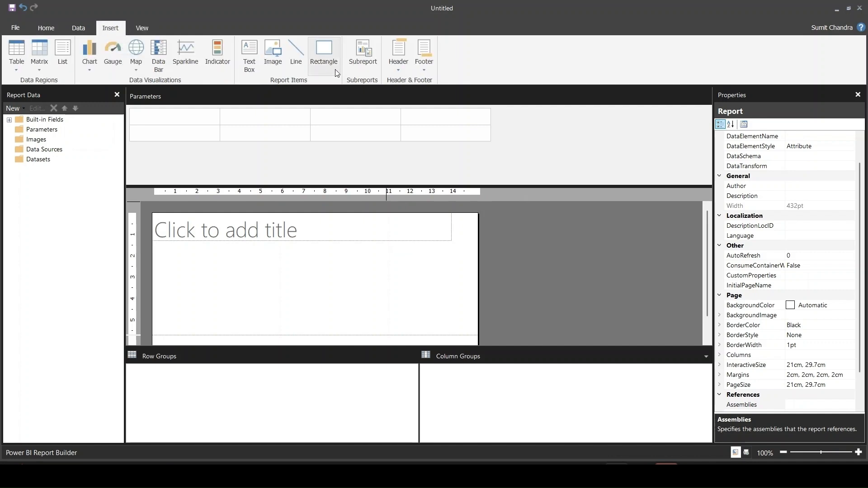
pyautogui.click(406, 66)
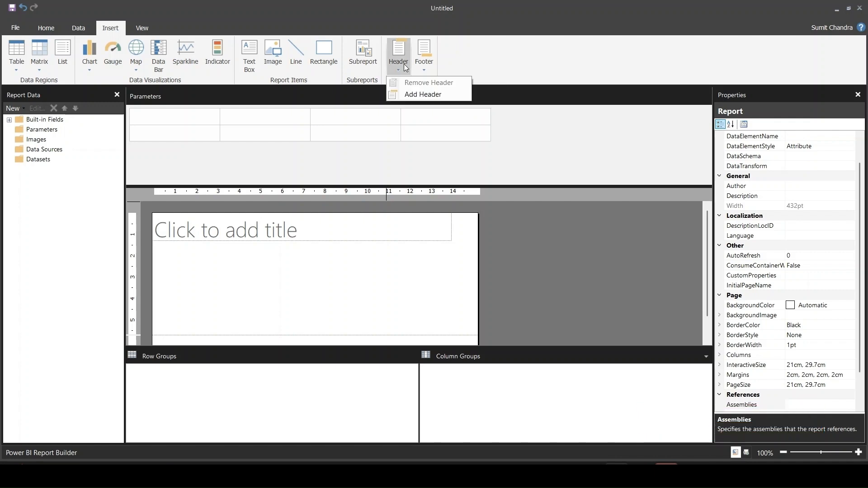
pyautogui.click(412, 94)
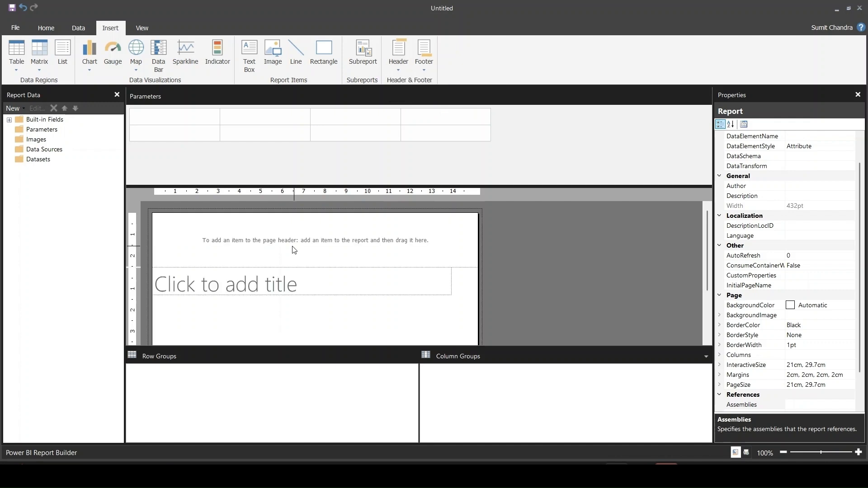
pyautogui.click(311, 294)
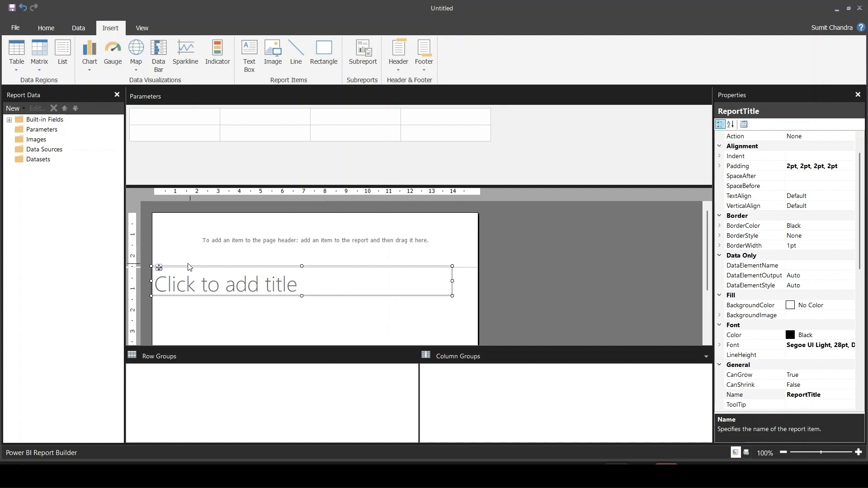
pyautogui.moveTo(160, 269); pyautogui.dragTo(166, 223)
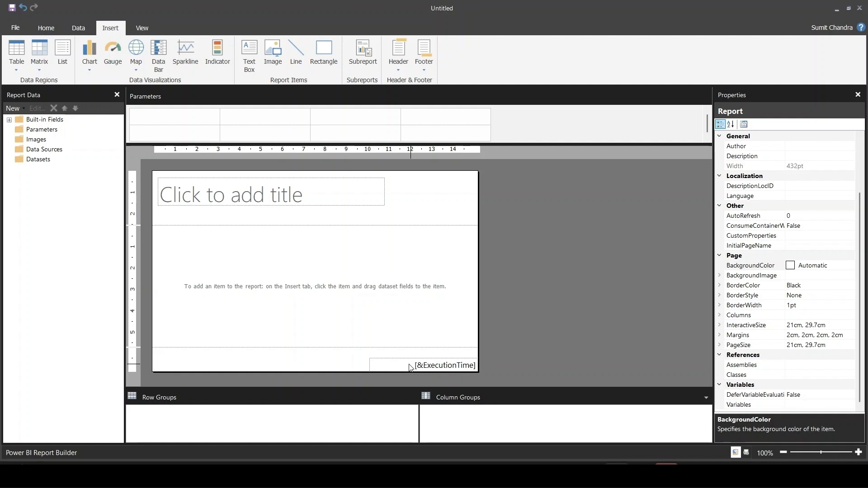
# - Insert the built-in Page Number field before the execution time in the page footer's text box
pyautogui.click(9, 120)
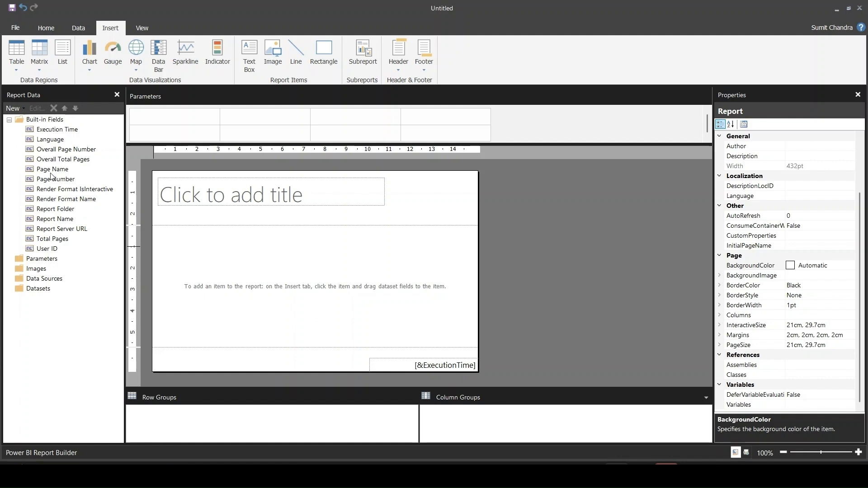
pyautogui.moveTo(68, 179); pyautogui.dragTo(371, 372)
pyautogui.click(321, 362)
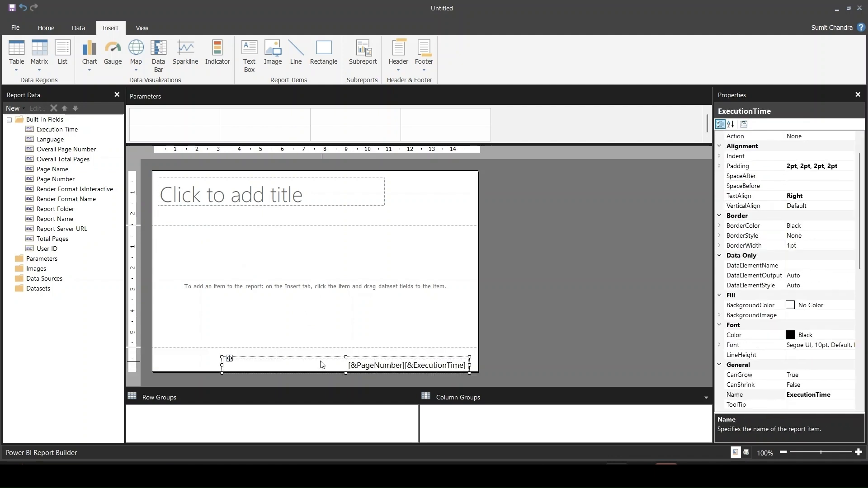
pyautogui.click(321, 350)
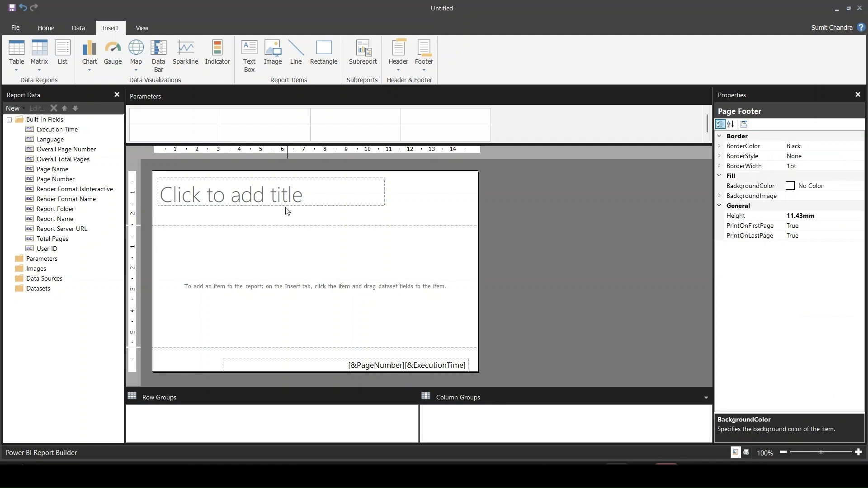
# - Enter "Sample Report" as the report title and make the text centered and bold
pyautogui.click(300, 196)
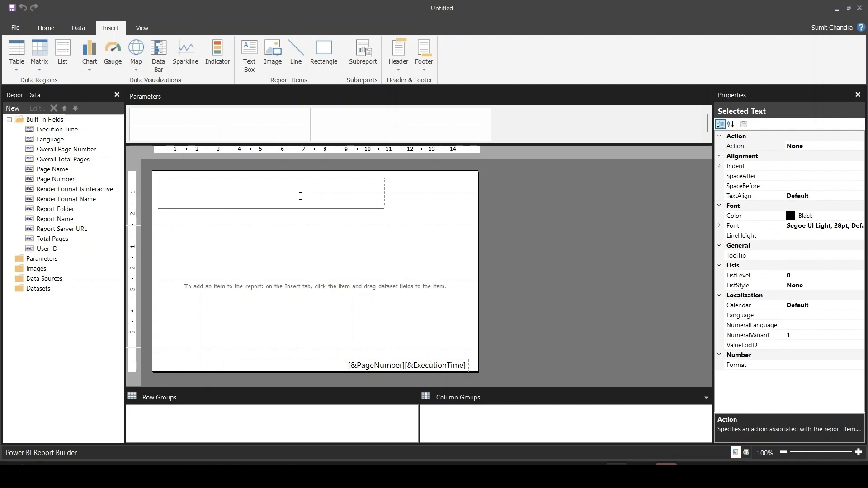
pyautogui.write('Sample Report')
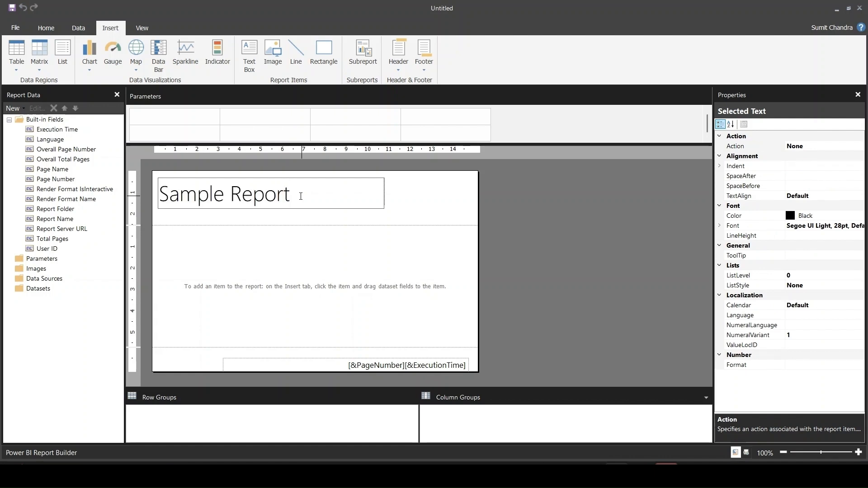
pyautogui.moveTo(301, 196); pyautogui.dragTo(158, 191)
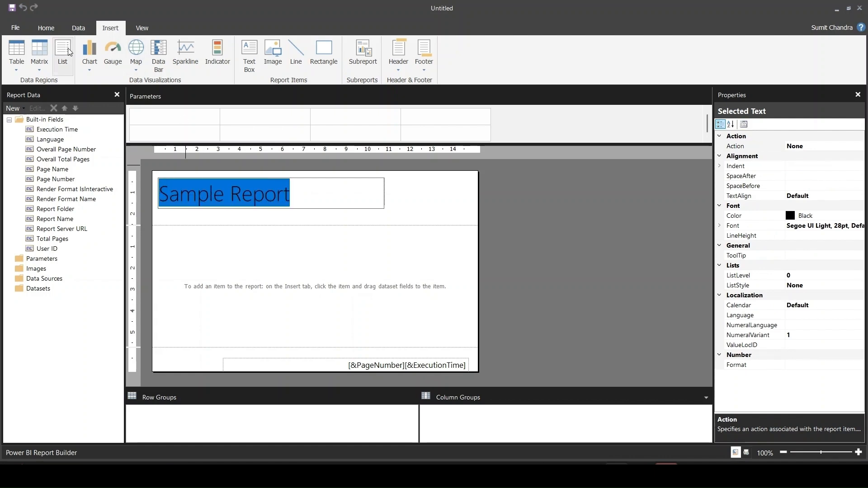
pyautogui.click(52, 30)
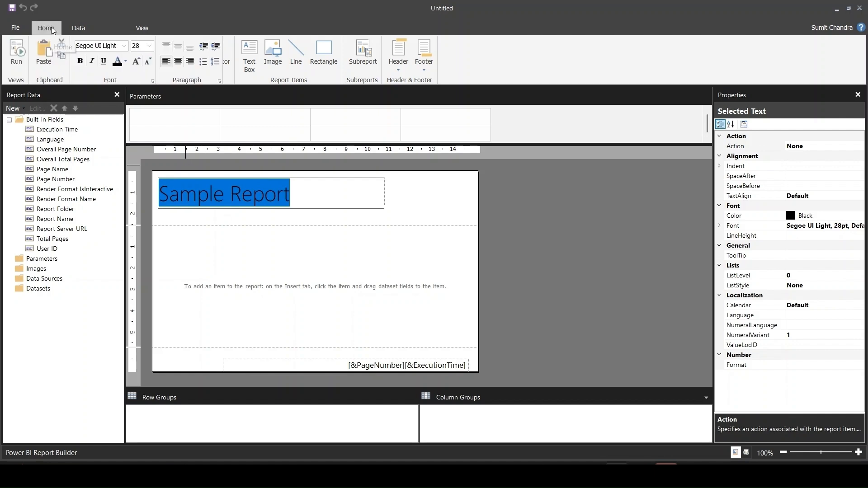
pyautogui.click(179, 64)
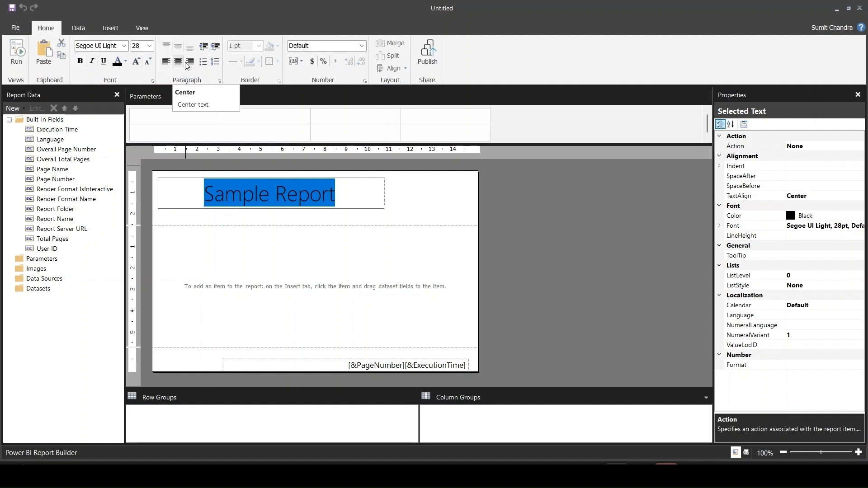
pyautogui.click(79, 62)
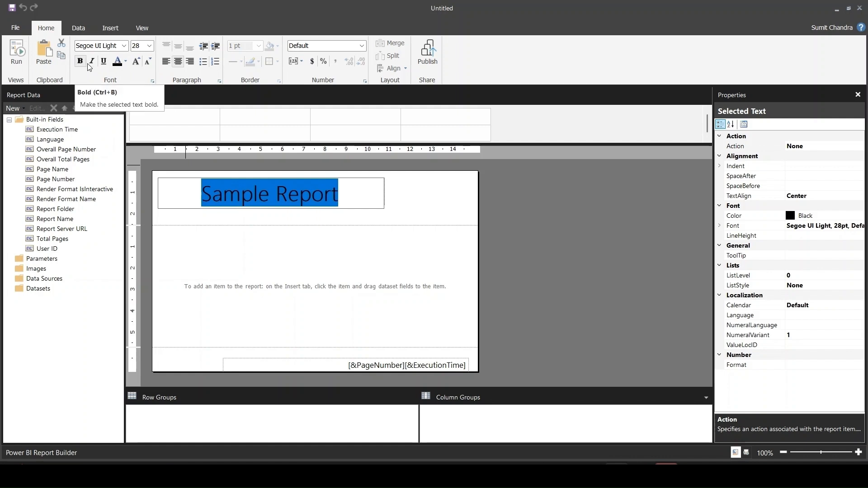
pyautogui.click(123, 46)
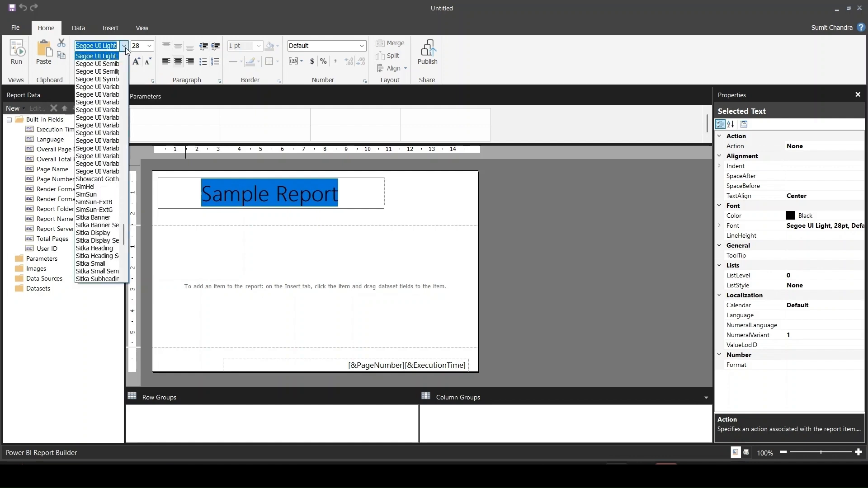
pyautogui.click(125, 47)
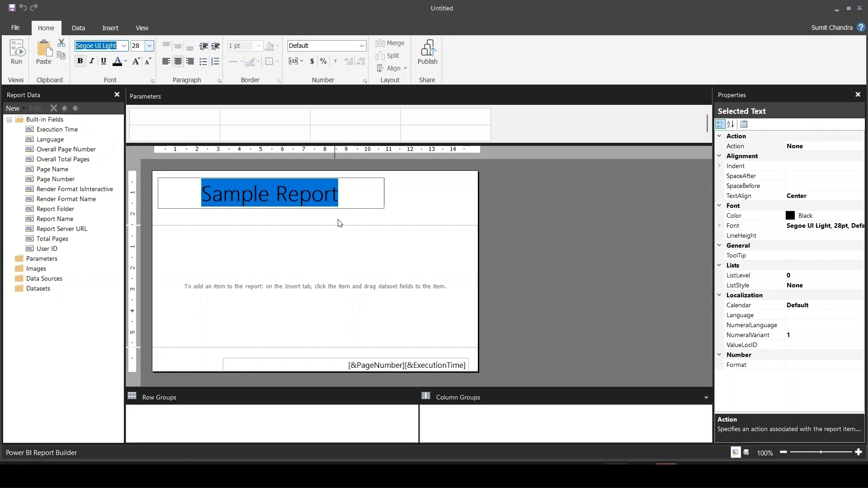
# - Increase the height of the title text box so the whole title text fits inside it
pyautogui.click(397, 220)
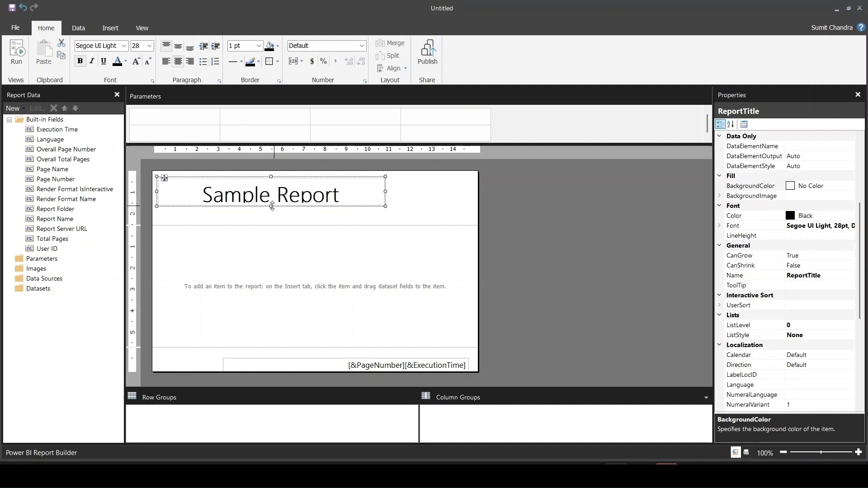
pyautogui.moveTo(271, 206); pyautogui.dragTo(272, 215)
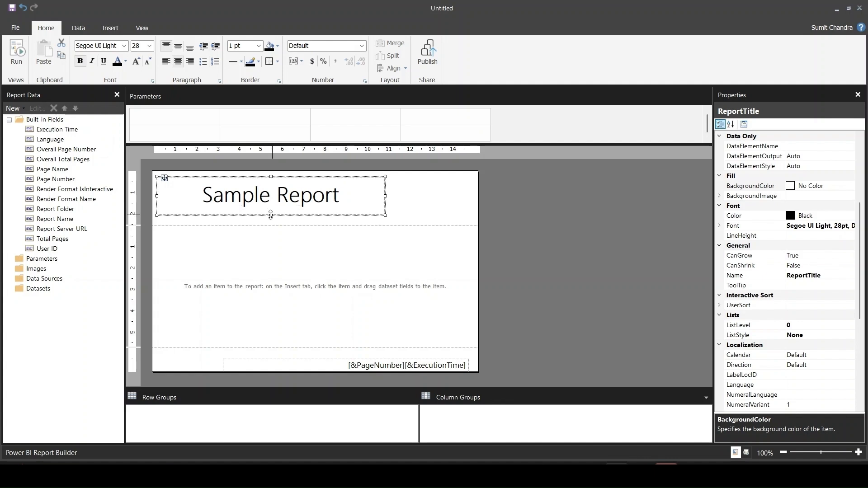
pyautogui.click(460, 211)
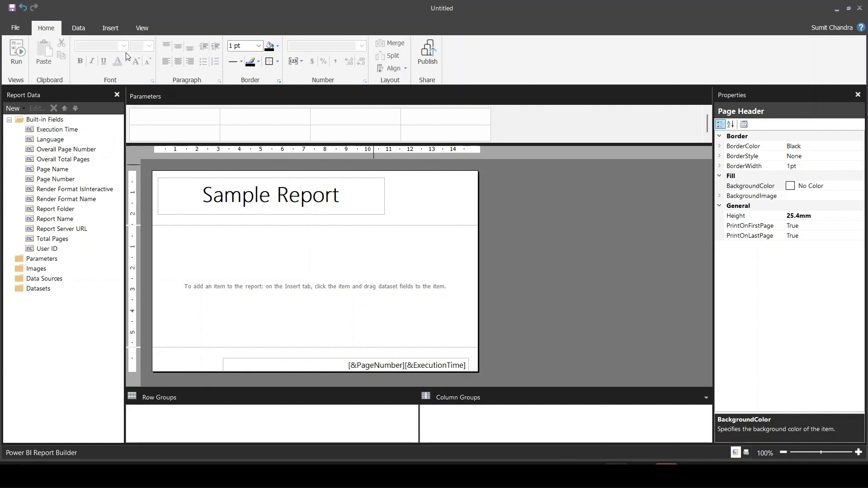
# - Insert an image item about 3 by 1.7 cm beside the title in the page header and name it Logo
pyautogui.click(117, 32)
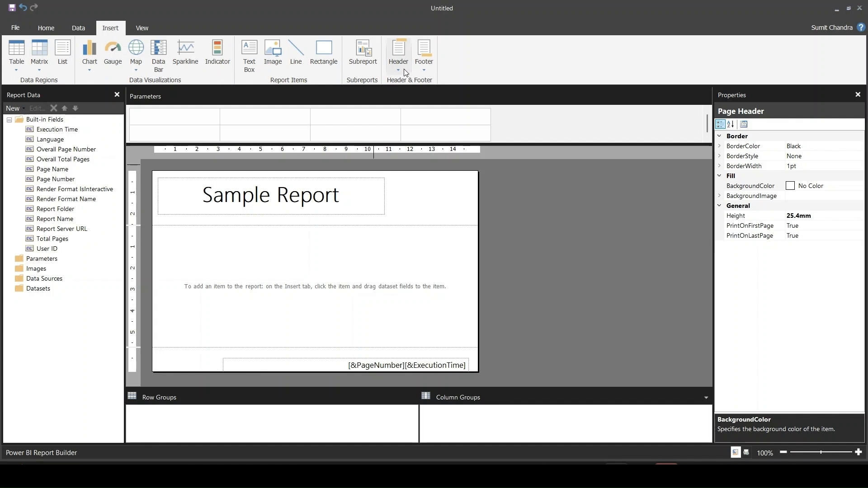
pyautogui.click(273, 54)
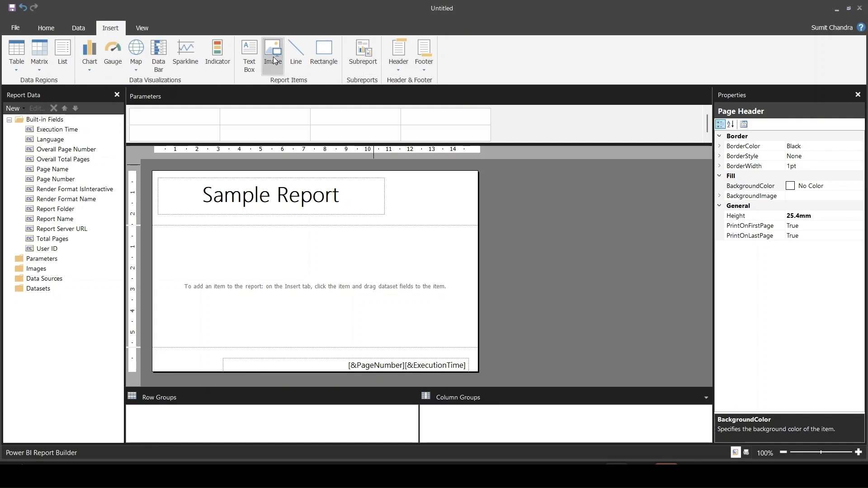
pyautogui.click(405, 178)
pyautogui.moveTo(426, 194); pyautogui.dragTo(472, 218)
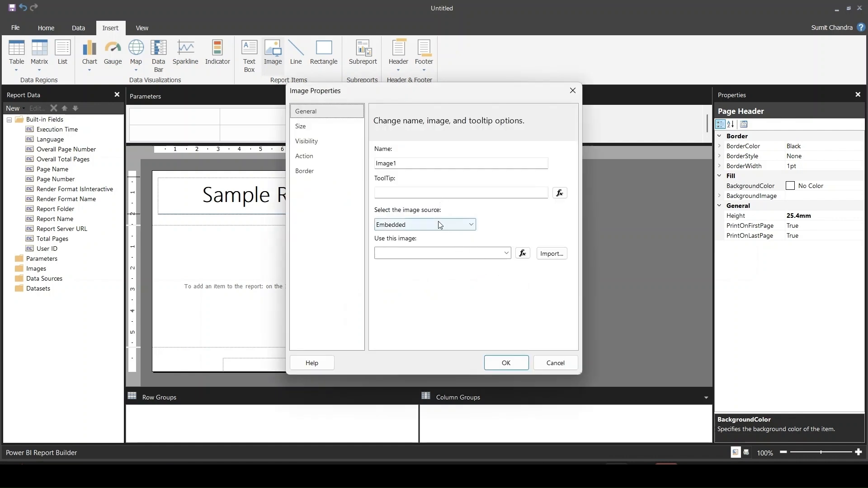
pyautogui.write('Logo')
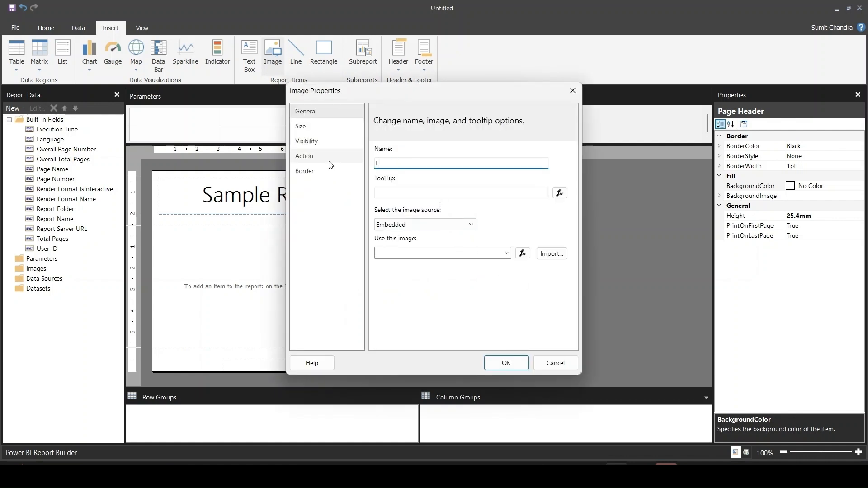
# - Import SBN Logo.png from Downloads as the embedded picture for the Logo image item
pyautogui.click(547, 255)
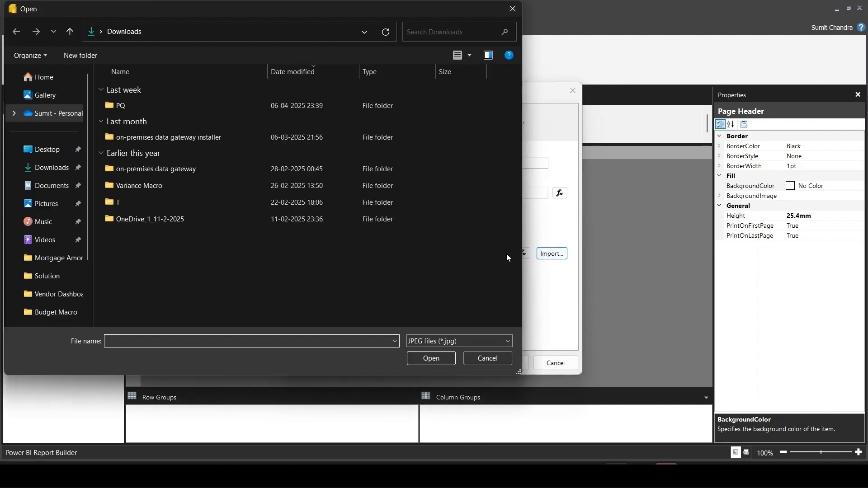
pyautogui.click(496, 341)
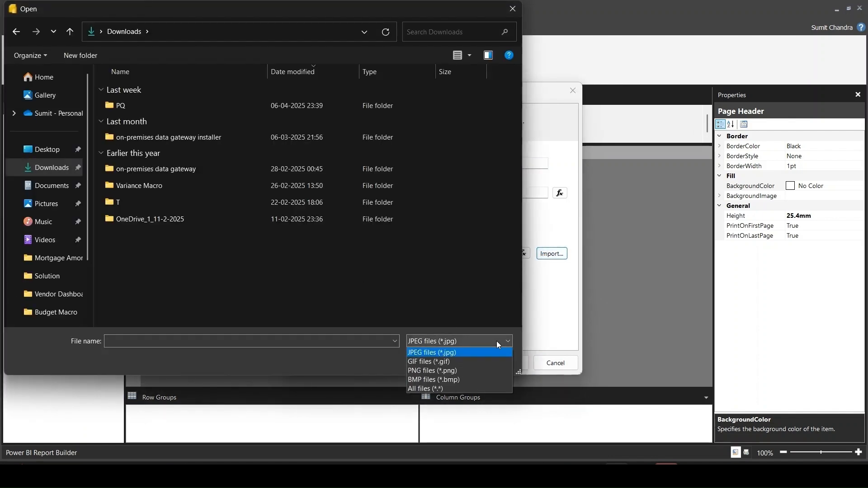
pyautogui.click(449, 389)
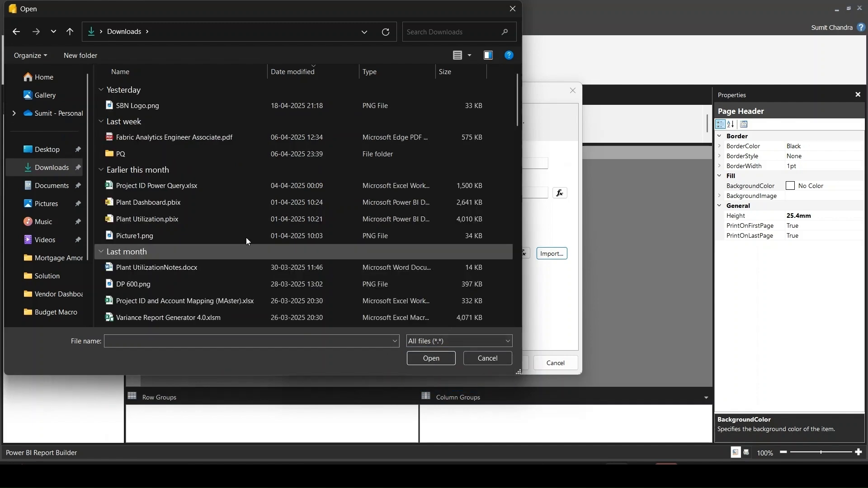
pyautogui.click(159, 108)
pyautogui.click(431, 359)
pyautogui.click(504, 363)
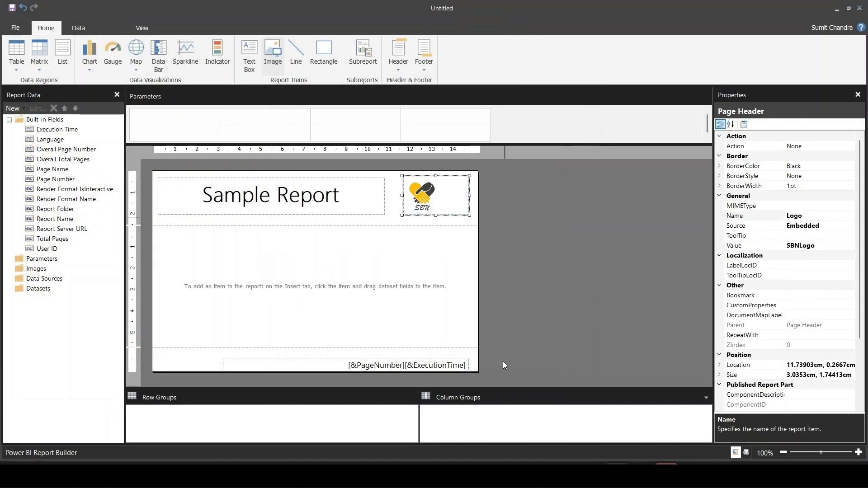
# - Narrow the logo's frame to fit the picture, keeping it near the page header's right edge
pyautogui.click(503, 338)
pyautogui.click(403, 183)
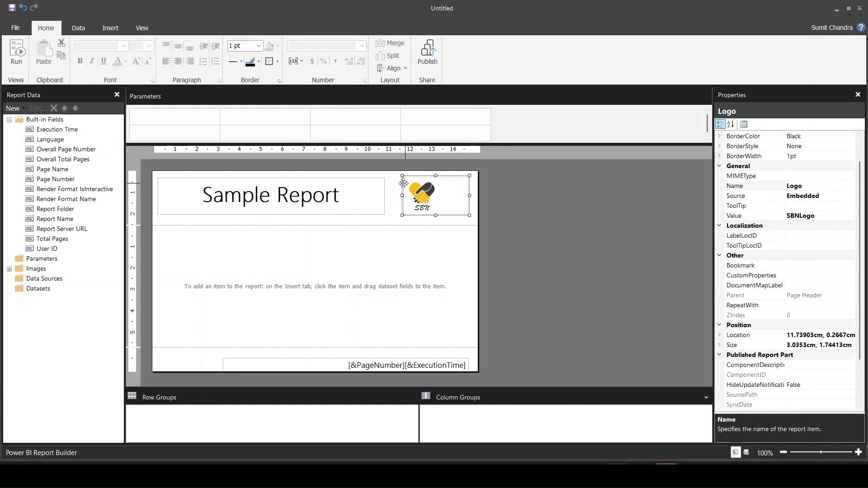
pyautogui.moveTo(403, 183); pyautogui.dragTo(434, 178)
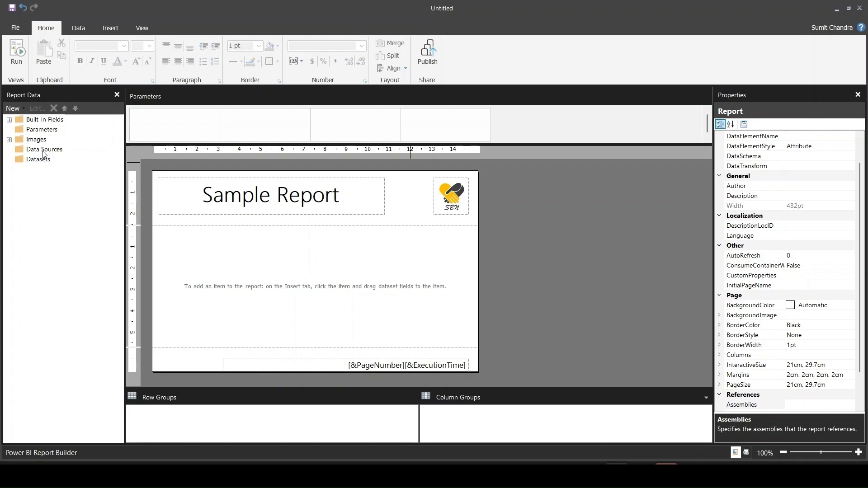
# - Add a Power BI semantic model connection to Global Superstore Dashboard from My Workspace as a data source
pyautogui.rightClick(43, 152)
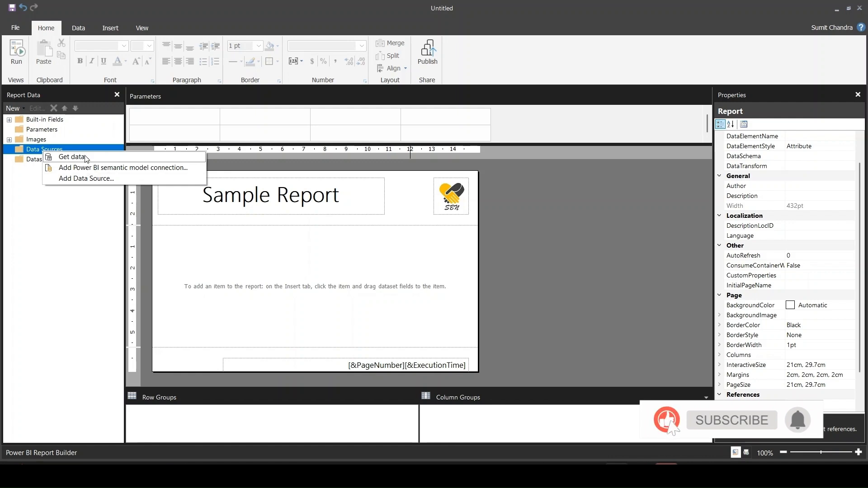
pyautogui.click(108, 171)
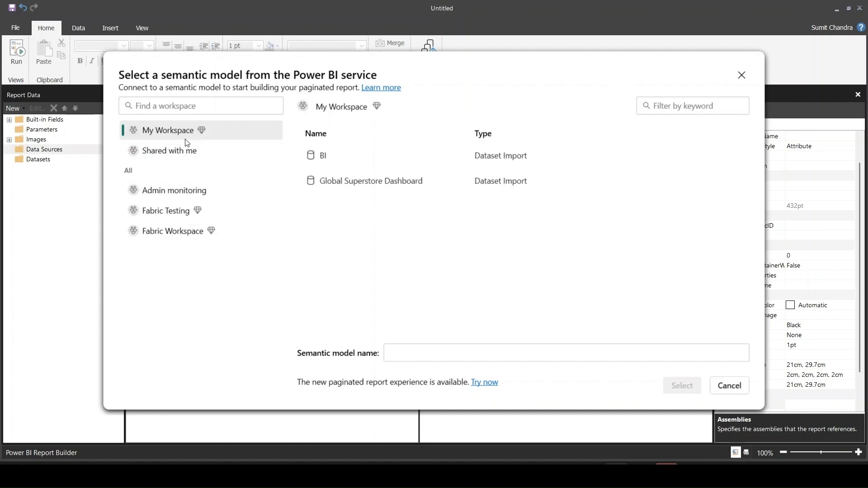
pyautogui.click(392, 186)
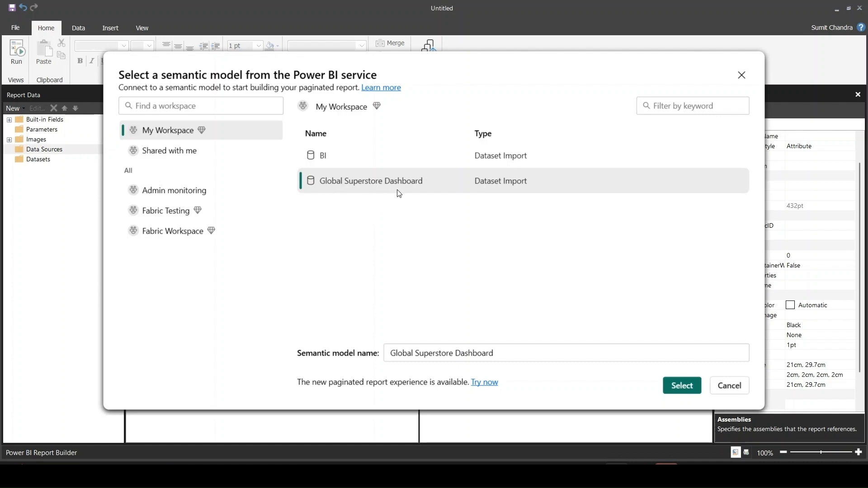
pyautogui.click(676, 388)
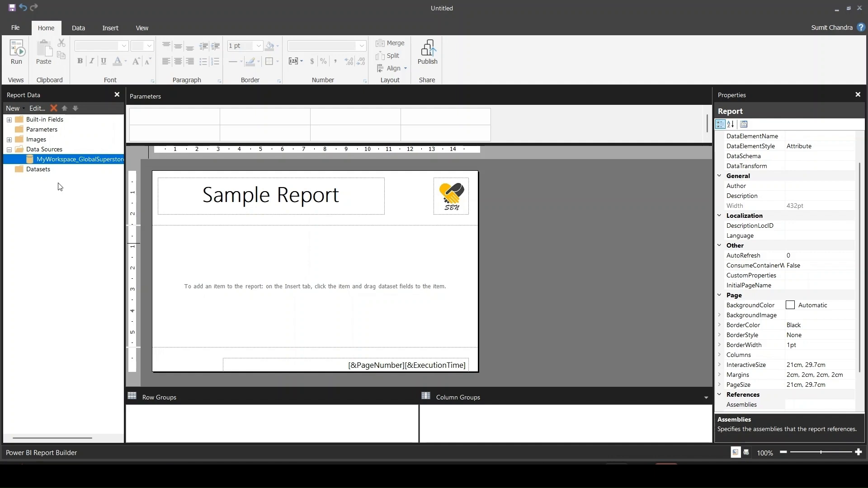
# - Create a dataset named SampleData that uses the MyWorkspace_GlobalSuperstoreDashboard data source
pyautogui.click(43, 175)
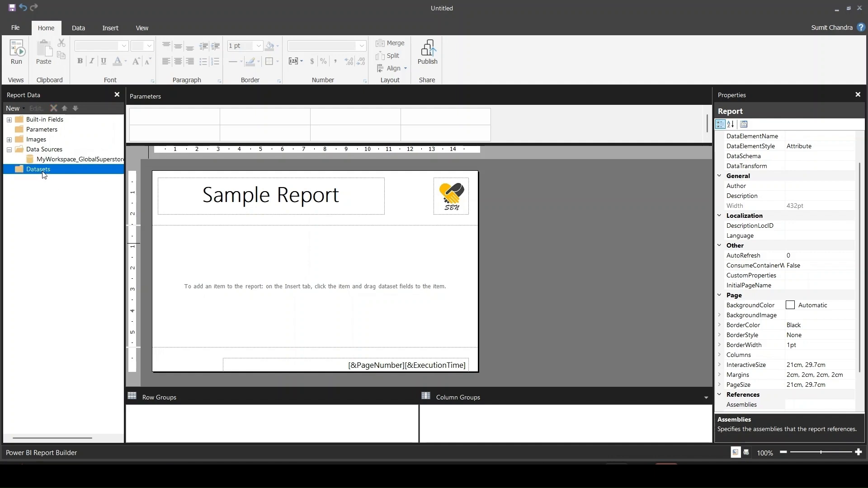
pyautogui.rightClick(44, 175)
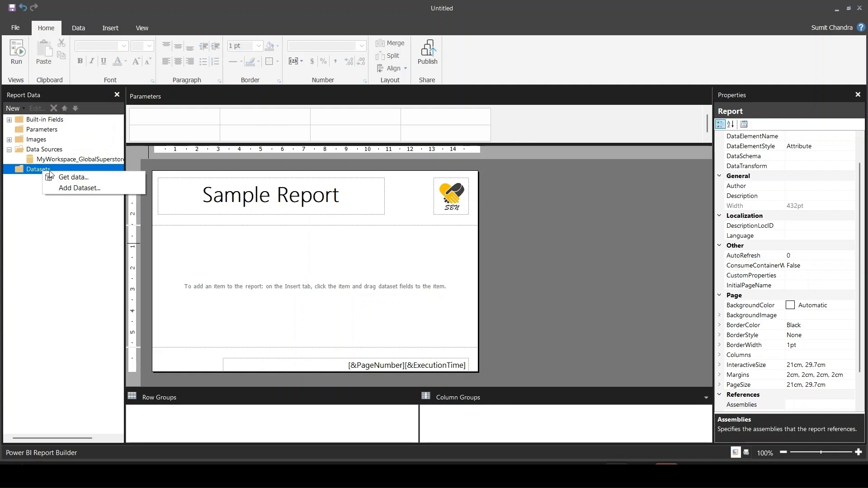
pyautogui.click(96, 188)
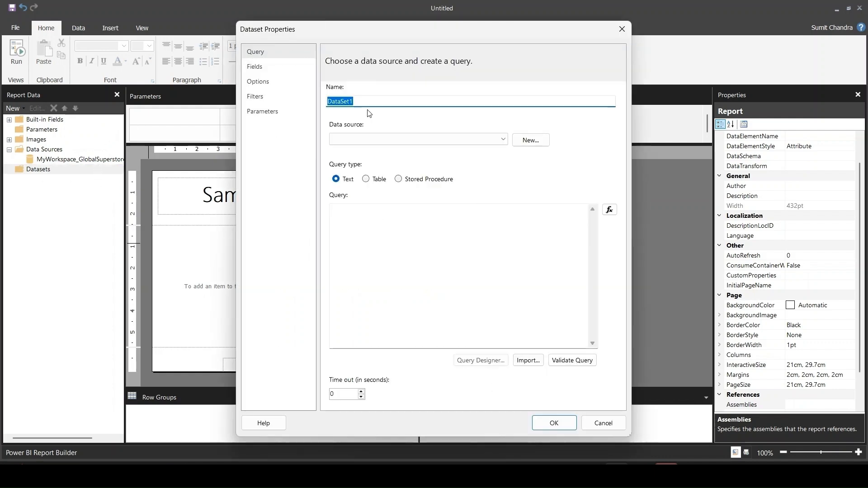
pyautogui.click(369, 102)
pyautogui.moveTo(369, 102); pyautogui.dragTo(351, 103)
pyautogui.press('BackSpace')
pyautogui.press('BackSpace')
pyautogui.press('BackSpace')
pyautogui.press('BackSpace')
pyautogui.press('BackSpace')
pyautogui.press('BackSpace')
pyautogui.press('BackSpace')
pyautogui.press('BackSpace')
pyautogui.write('SampleData')
pyautogui.click(502, 140)
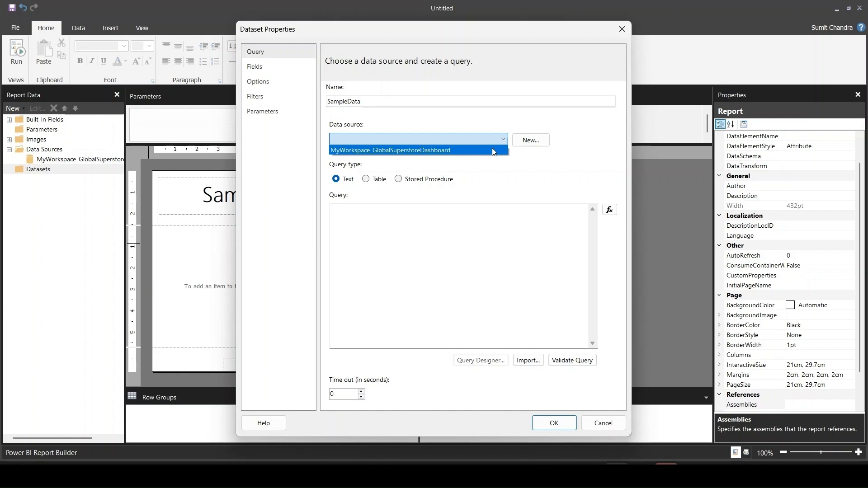
pyautogui.click(491, 149)
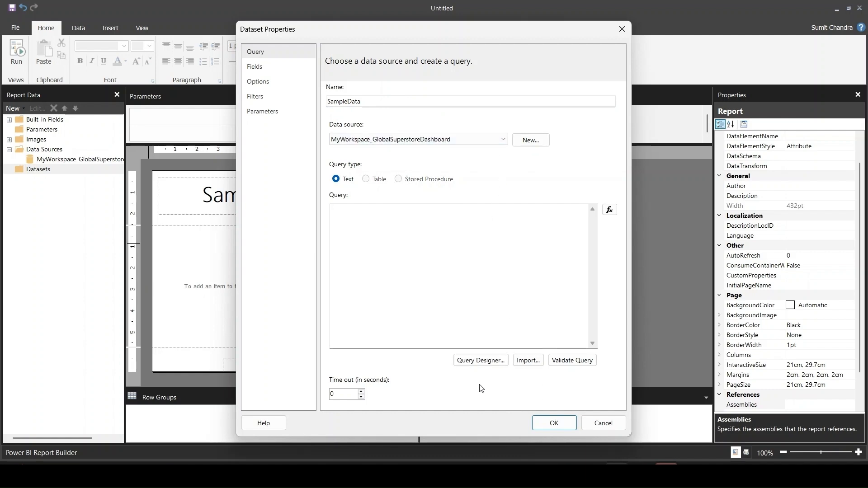
# - In the dataset's query designer, add the Category, City, Customer Name, Region and Segment fields from Global-Superstore to the query
pyautogui.click(477, 362)
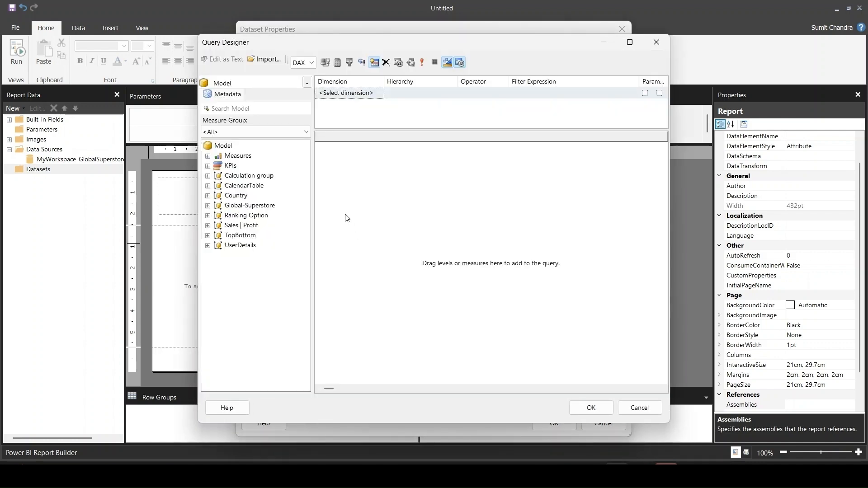
pyautogui.click(208, 206)
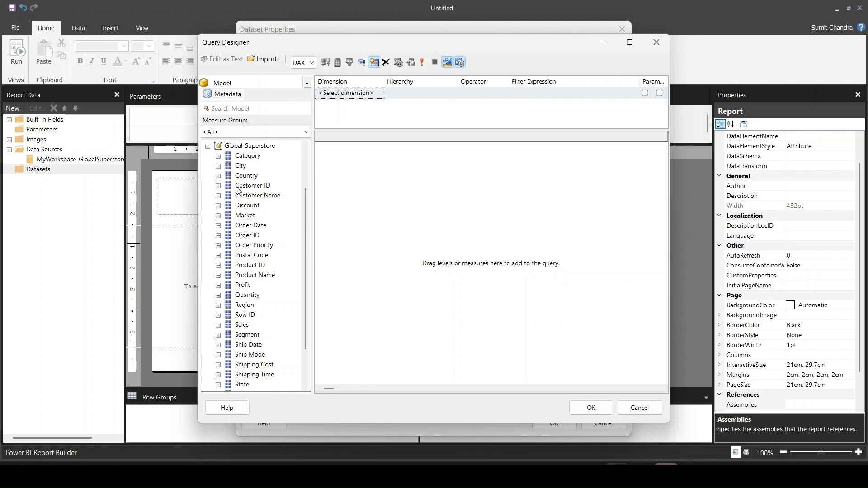
pyautogui.moveTo(244, 156); pyautogui.dragTo(362, 163)
pyautogui.moveTo(257, 195); pyautogui.dragTo(380, 144)
pyautogui.click(246, 305)
pyautogui.moveTo(253, 311); pyautogui.dragTo(461, 148)
pyautogui.moveTo(247, 334); pyautogui.dragTo(501, 151)
pyautogui.click(208, 145)
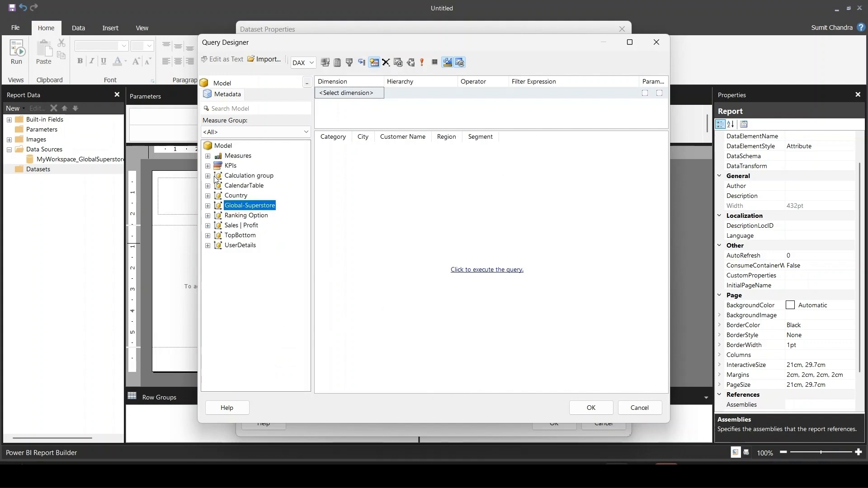
# - Add the Year field from CalendarTable to the query after Segment
pyautogui.click(208, 185)
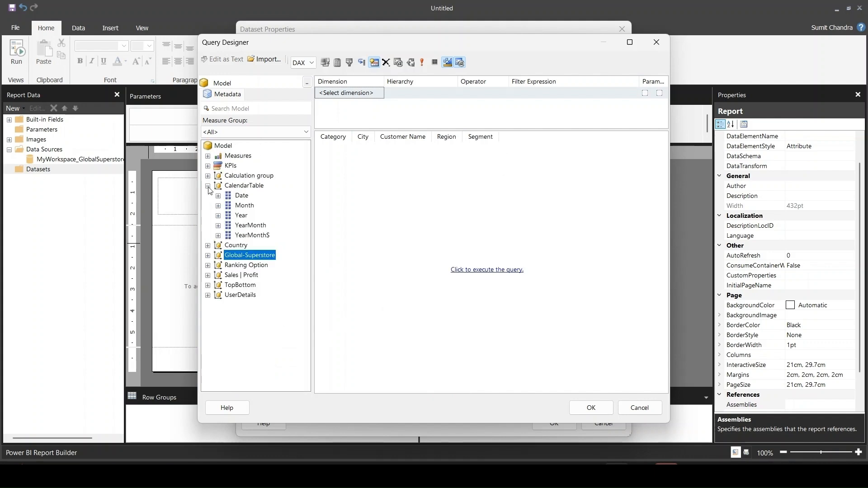
pyautogui.moveTo(245, 219); pyautogui.dragTo(516, 145)
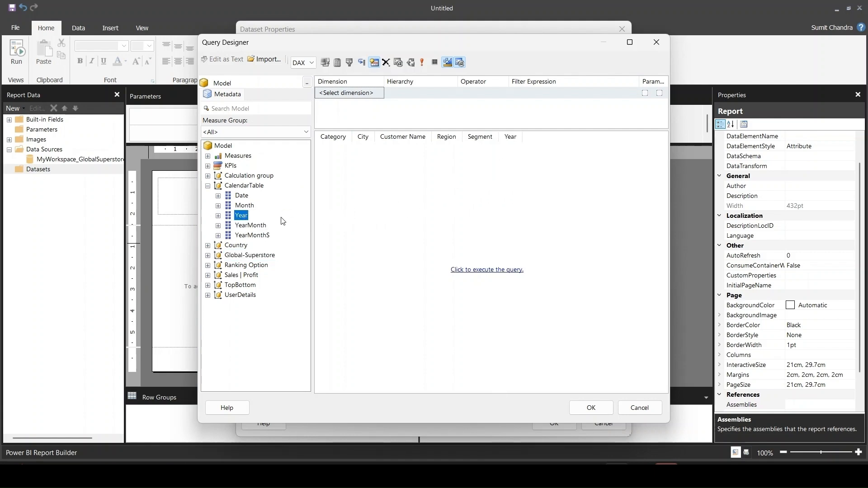
pyautogui.click(209, 187)
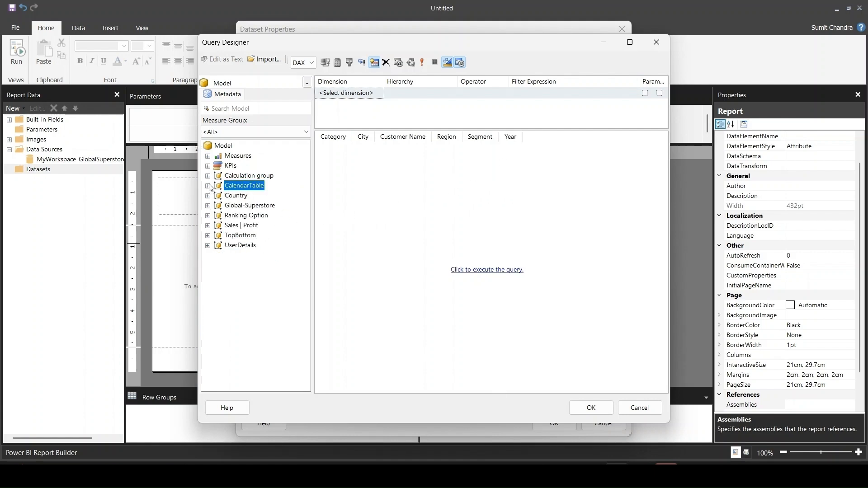
# - Add the Net Sales, Net Profit and Profit Margin measures from MeasureTable to the query
pyautogui.click(208, 156)
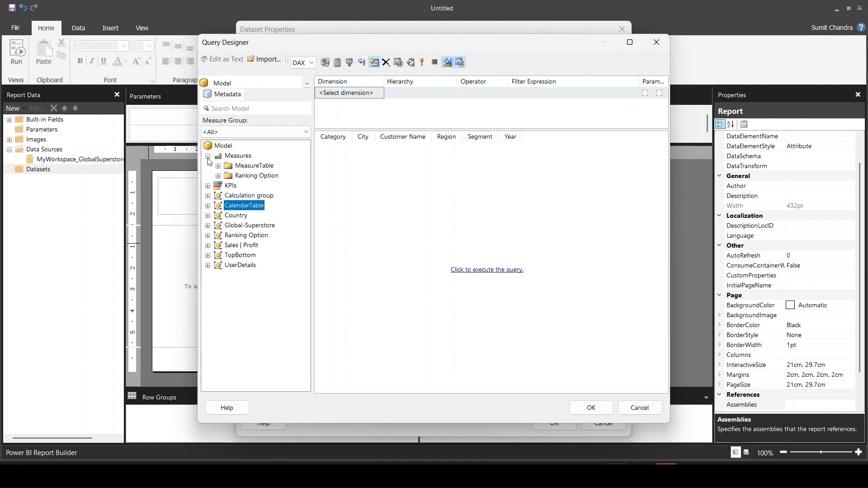
pyautogui.click(218, 166)
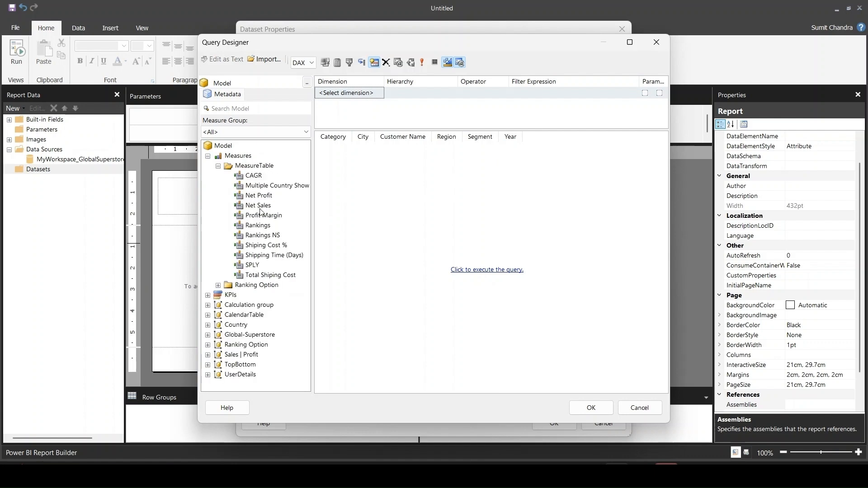
pyautogui.moveTo(266, 209); pyautogui.dragTo(575, 135)
pyautogui.moveTo(262, 216); pyautogui.dragTo(614, 142)
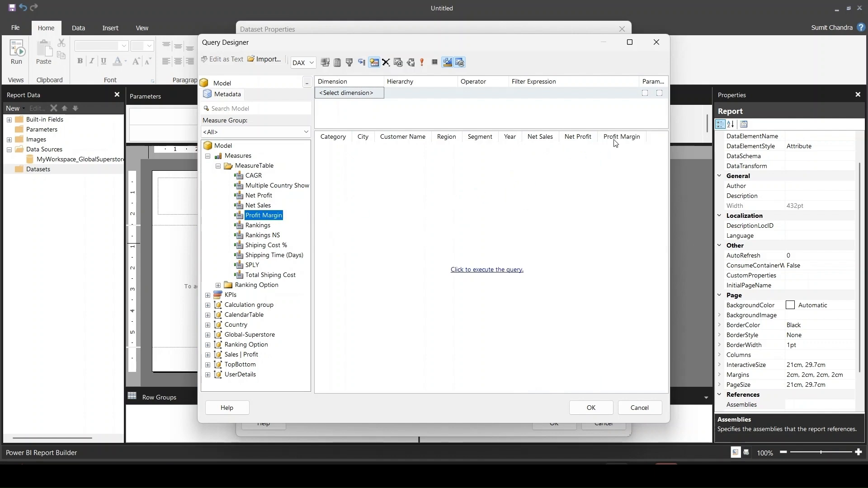
# - Add a query filter on the CalendarTable dimension's Year hierarchy with the Equal operator
pyautogui.click(374, 97)
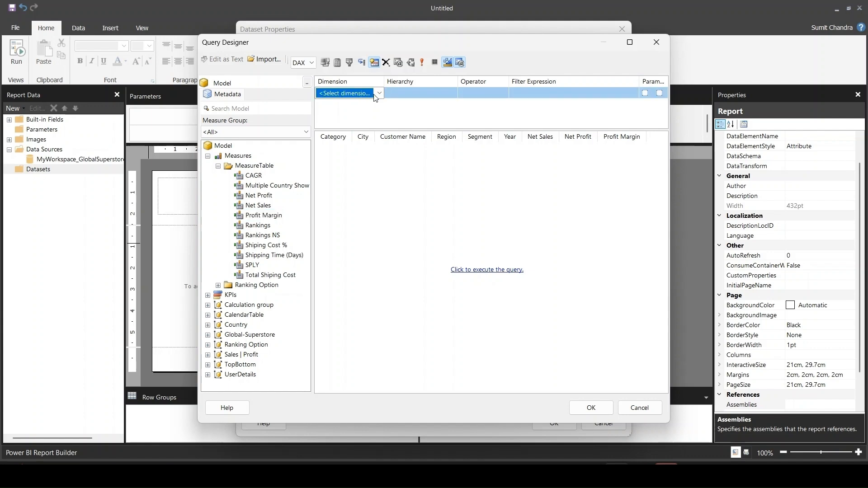
pyautogui.click(379, 94)
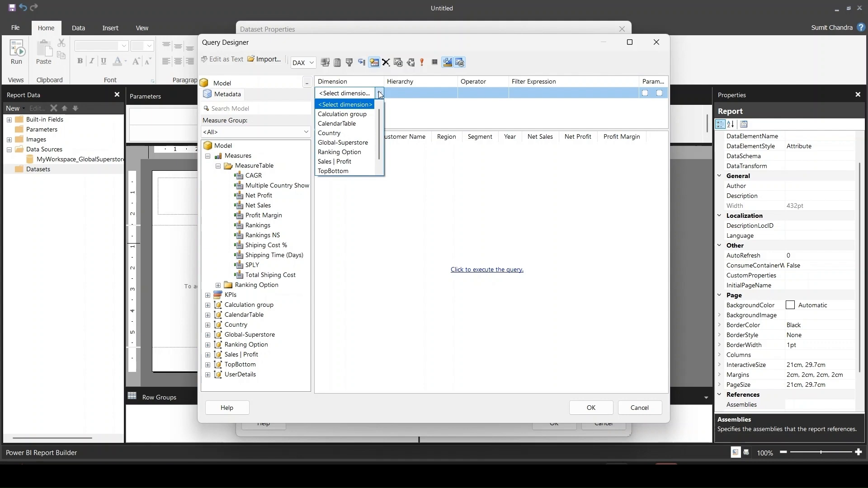
pyautogui.click(361, 124)
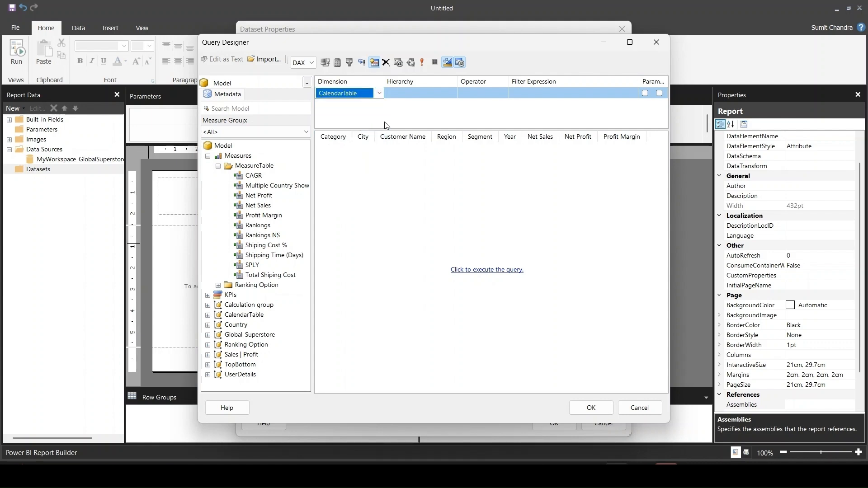
pyautogui.click(453, 94)
pyautogui.click(453, 94)
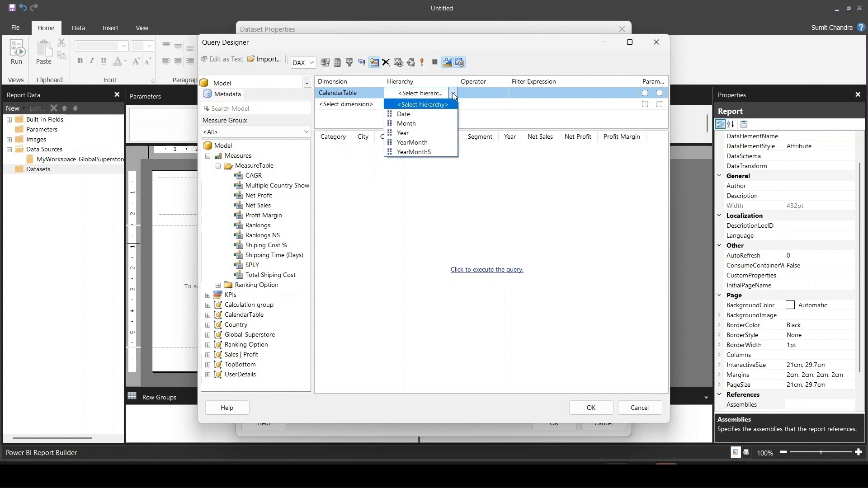
pyautogui.click(441, 135)
pyautogui.click(503, 94)
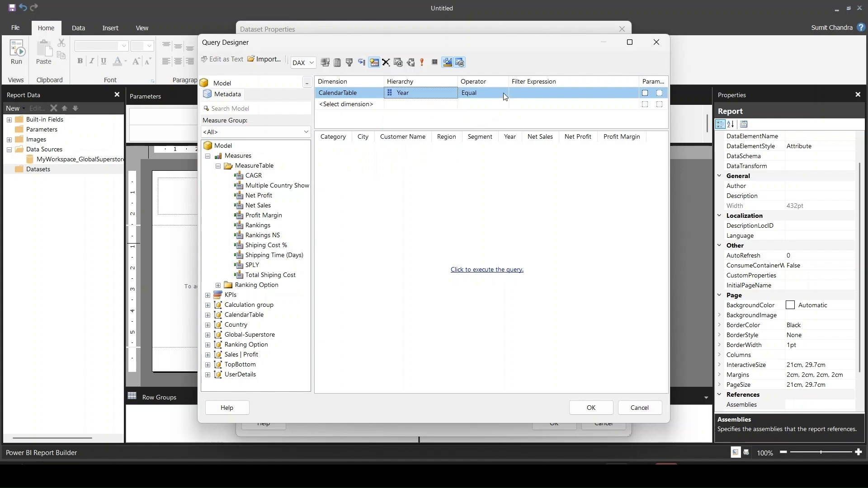
# - Set the Year filter's expression to All and make the filter a report parameter
pyautogui.click(543, 99)
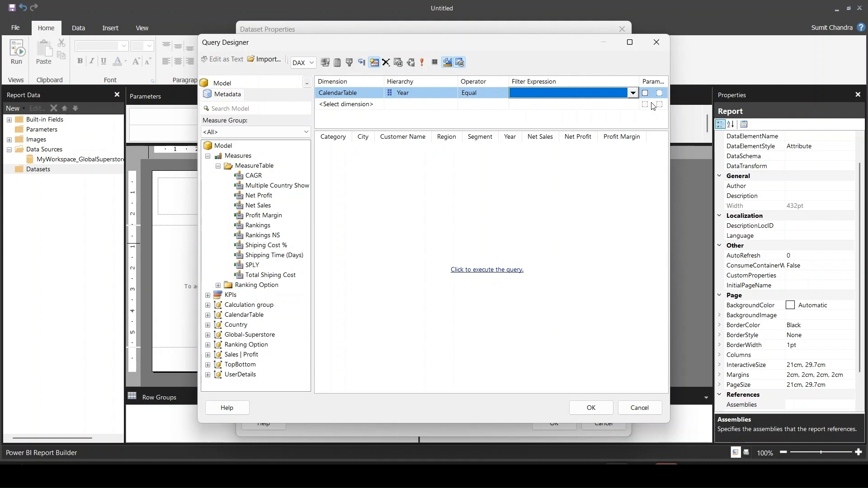
pyautogui.click(632, 93)
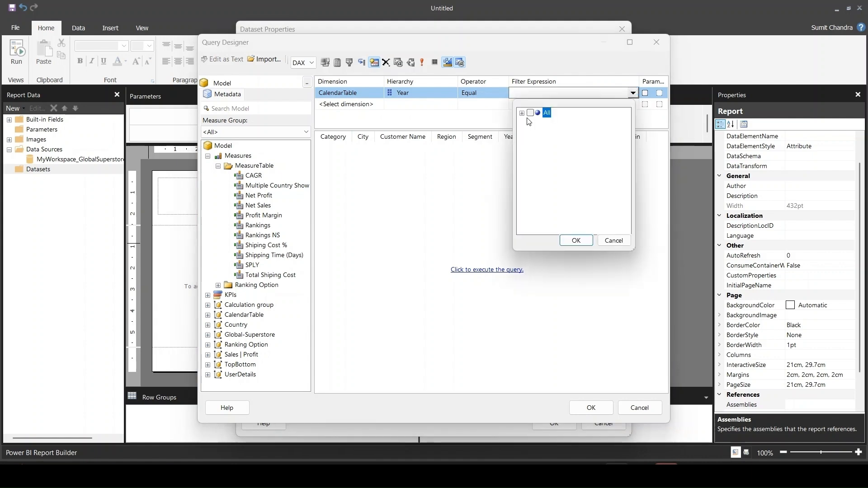
pyautogui.click(576, 239)
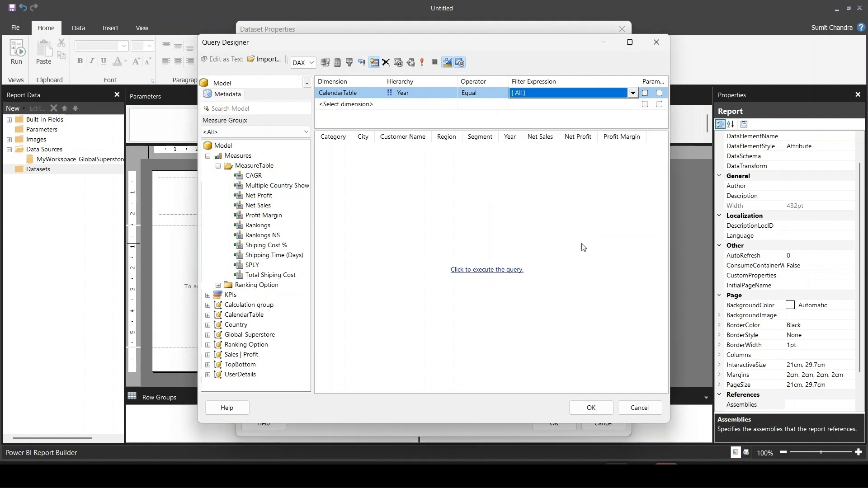
pyautogui.click(645, 93)
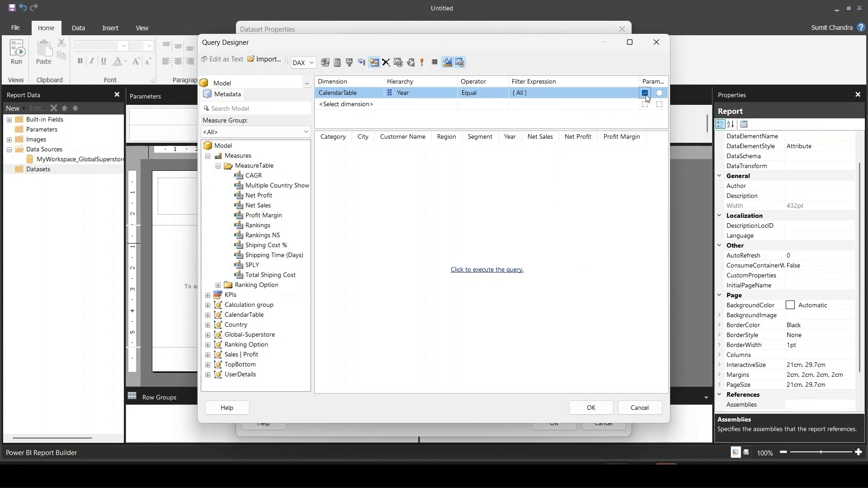
# - Add a second query filter on the Global-Superstore dimension's Market hierarchy with the Equal operator
pyautogui.click(354, 105)
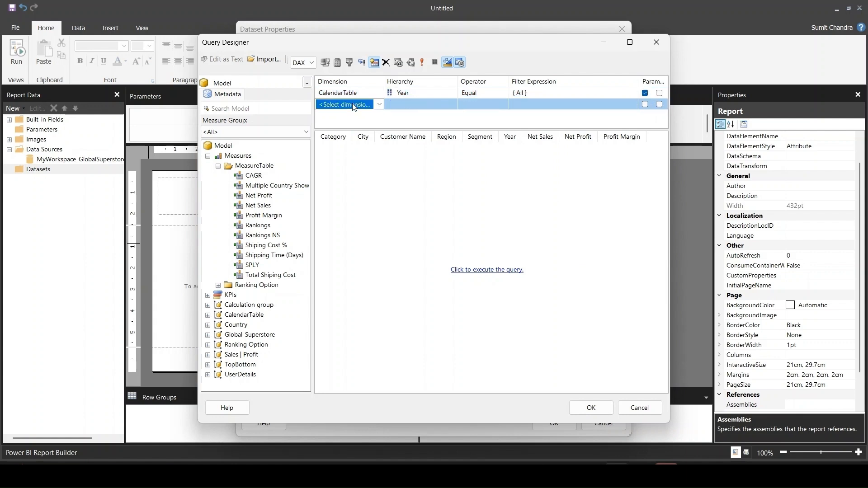
pyautogui.click(380, 104)
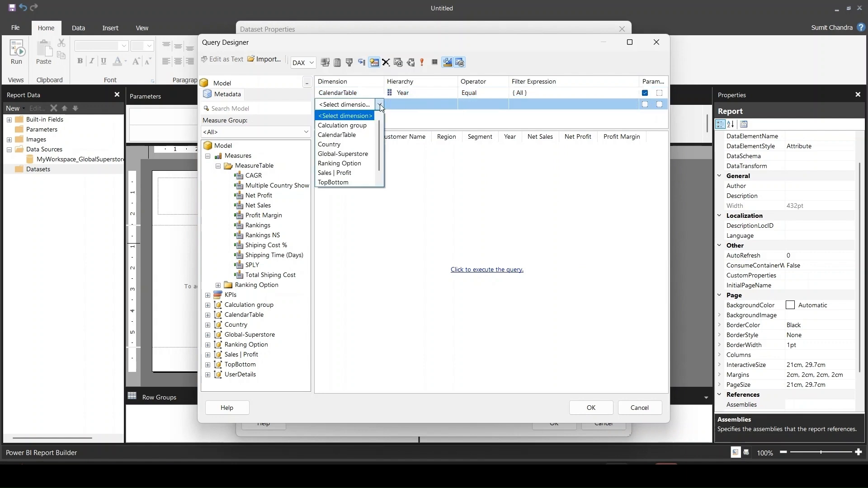
pyautogui.click(367, 154)
pyautogui.click(454, 104)
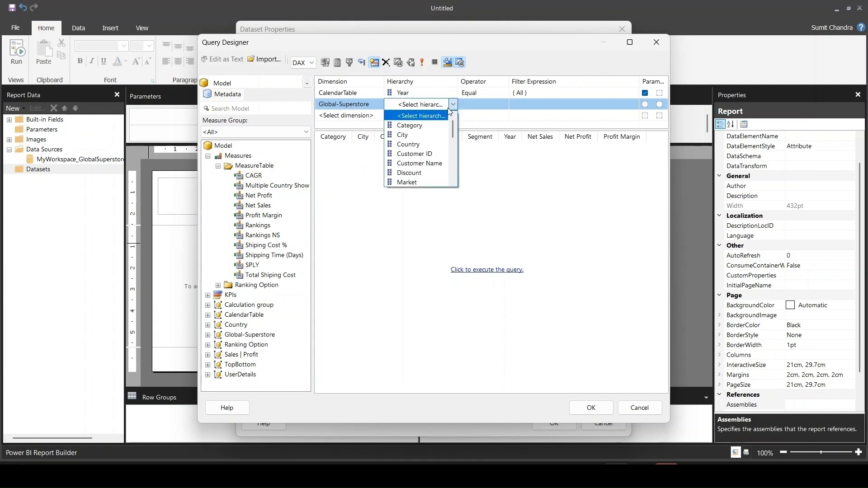
pyautogui.click(418, 183)
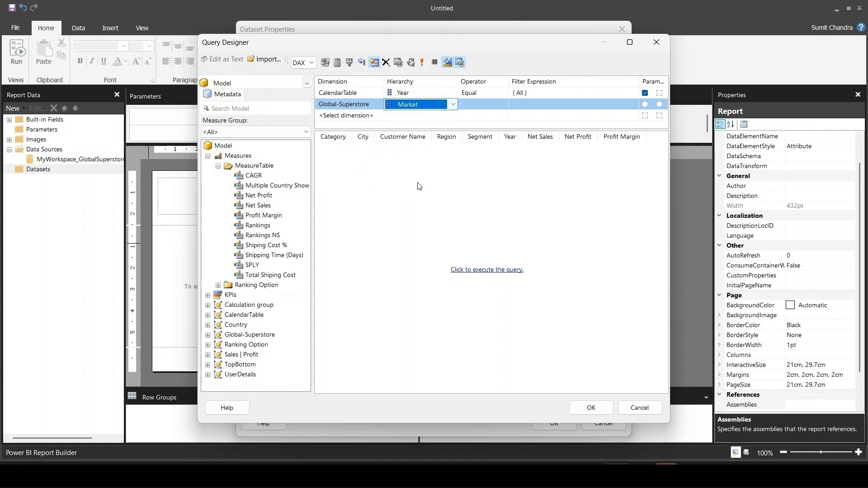
pyautogui.click(483, 107)
# - Set the Market filter's expression to the APAC and EU values
pyautogui.click(531, 109)
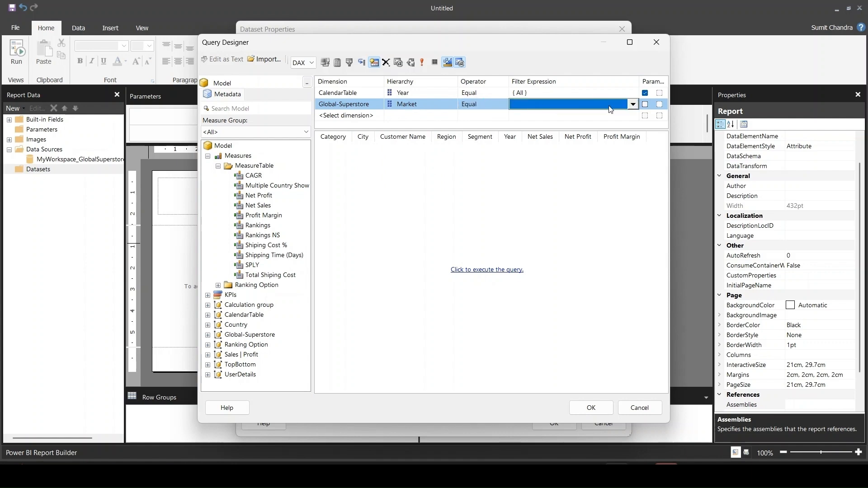
pyautogui.click(632, 104)
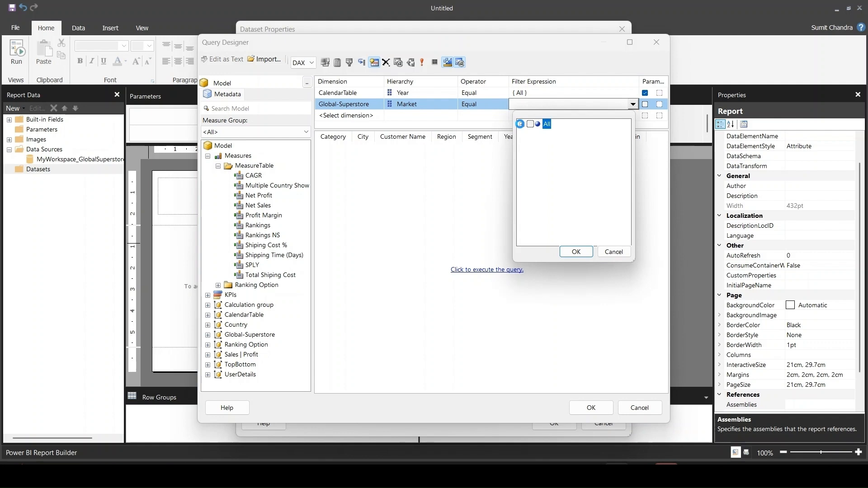
pyautogui.click(519, 124)
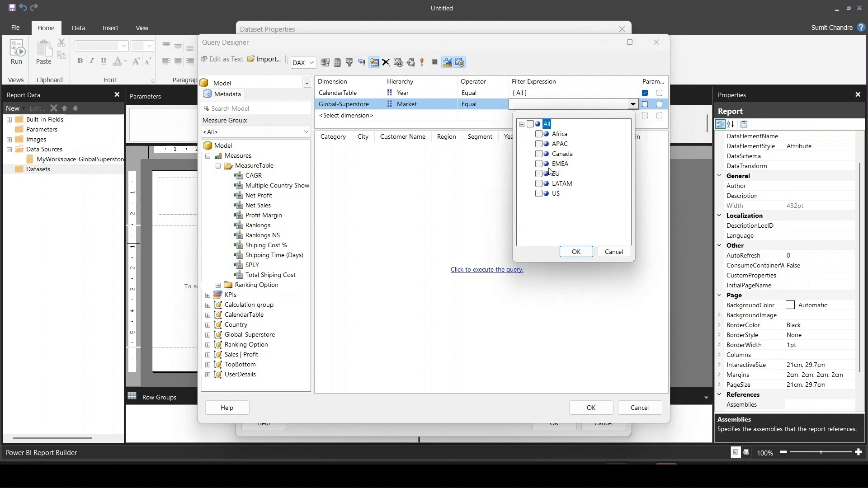
pyautogui.click(539, 143)
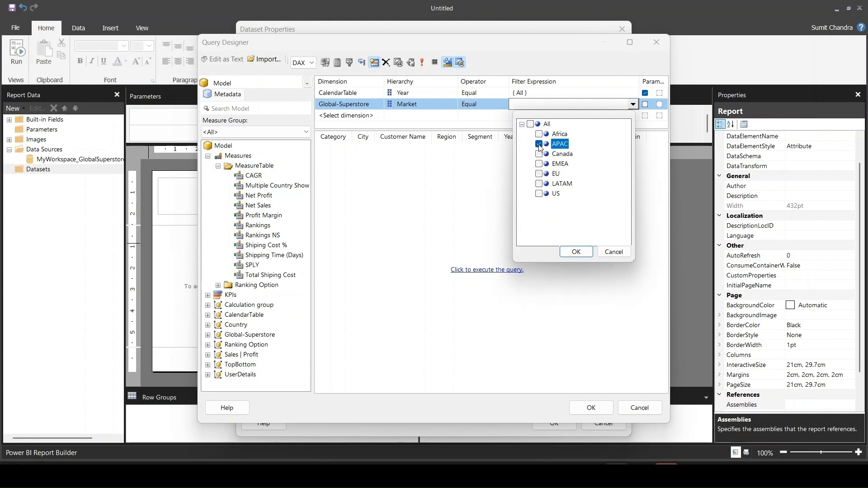
pyautogui.click(538, 174)
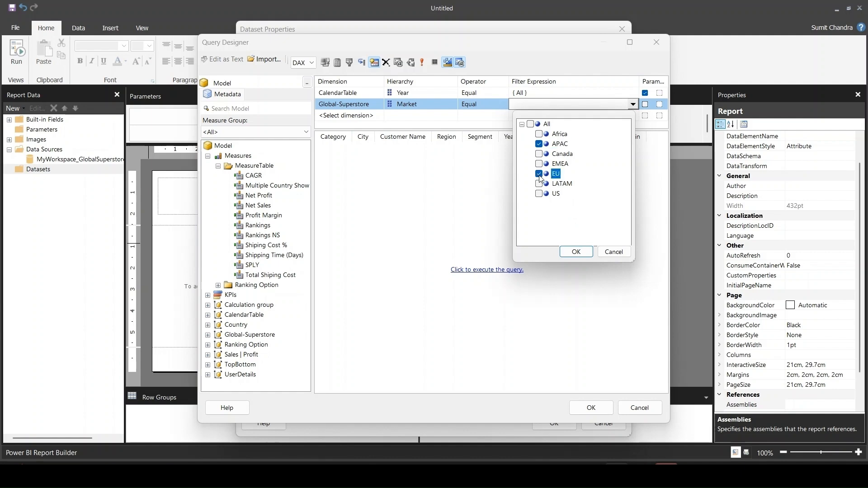
pyautogui.click(575, 252)
# - Add a third query filter on the Global-Superstore dimension's Segment hierarchy with the Equal operator
pyautogui.click(365, 116)
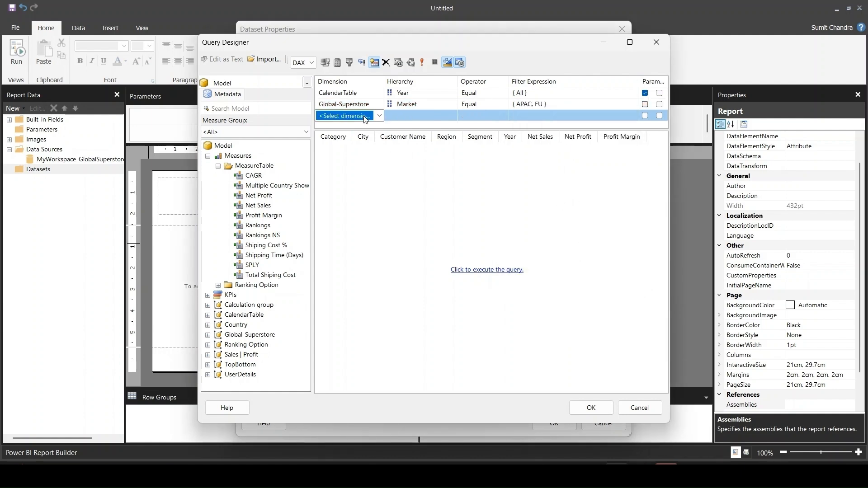
pyautogui.click(380, 116)
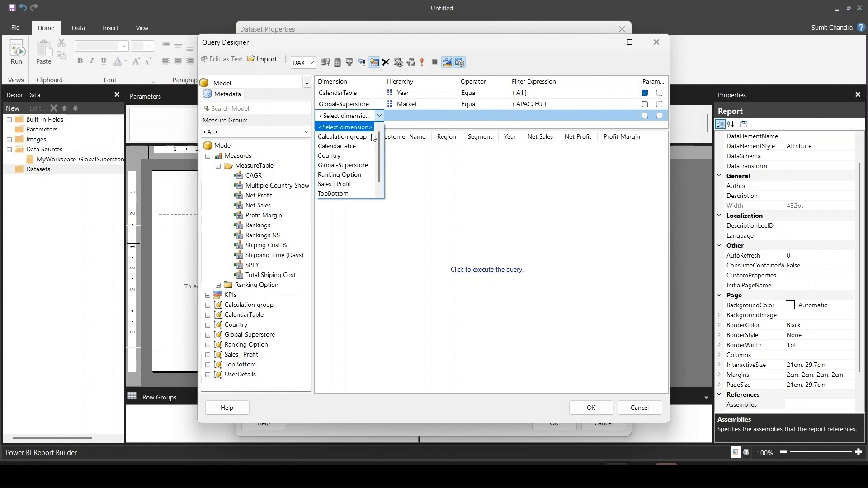
pyautogui.click(368, 165)
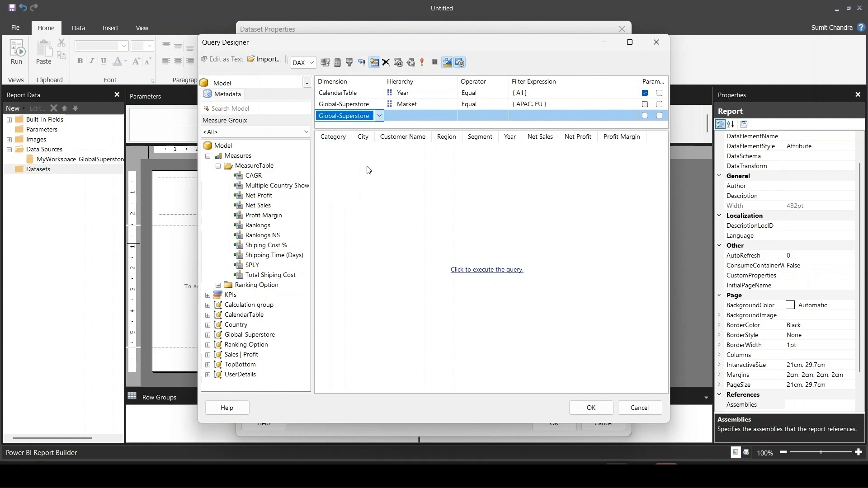
pyautogui.click(434, 116)
pyautogui.click(452, 115)
pyautogui.scroll(-3, 425, 165)
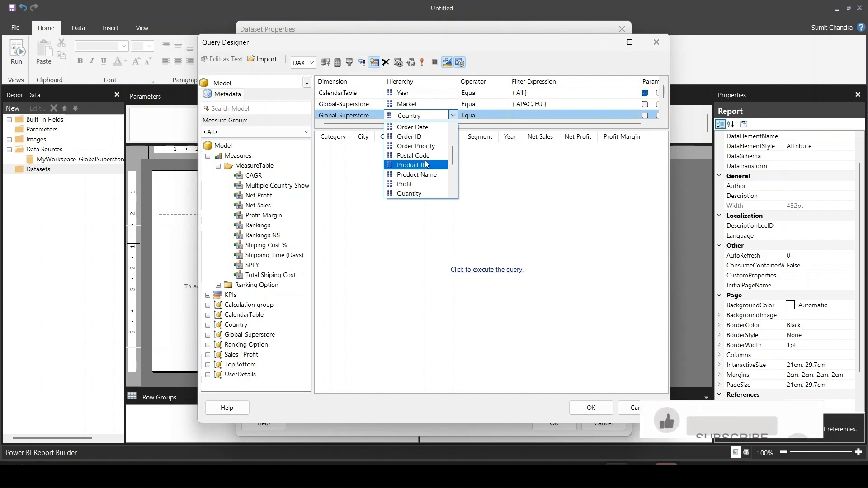
pyautogui.scroll(-2, 426, 166)
pyautogui.click(425, 166)
# - Set the Segment filter's expression to All and make the filter a report parameter
pyautogui.click(507, 116)
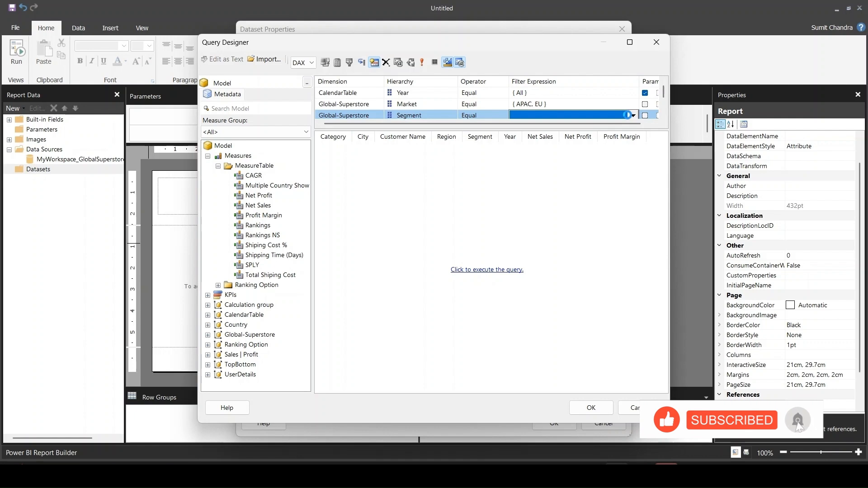
pyautogui.click(632, 115)
pyautogui.click(530, 135)
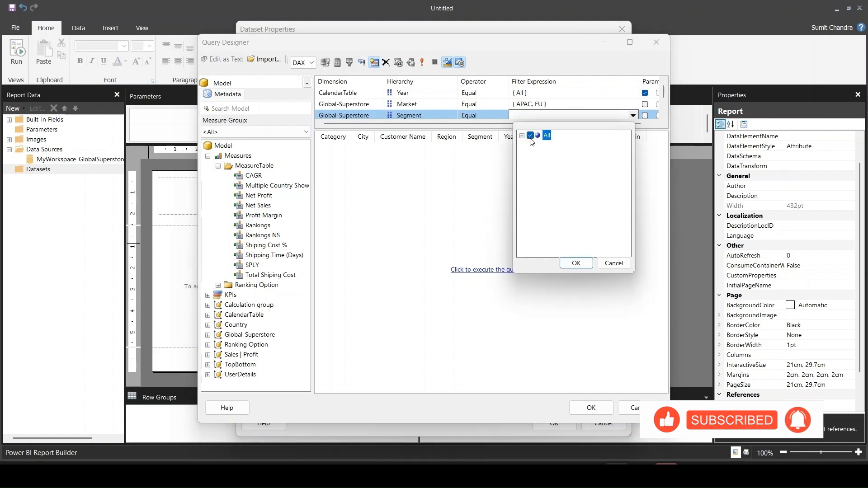
pyautogui.click(576, 263)
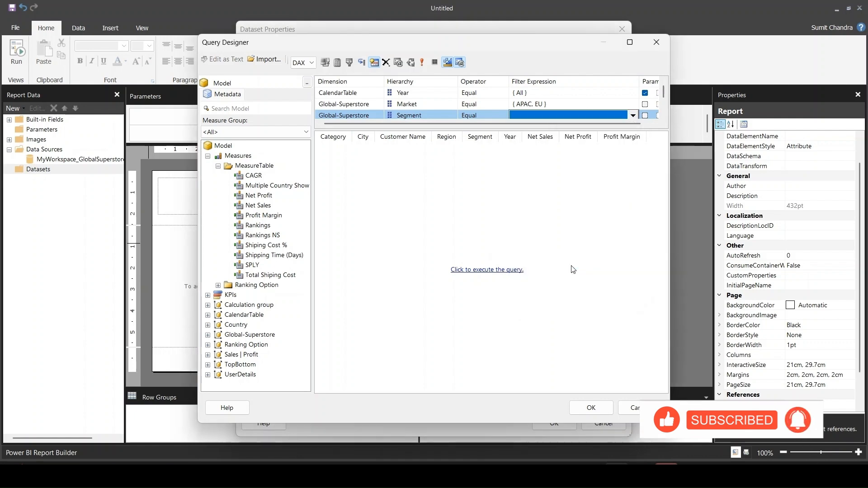
pyautogui.click(644, 115)
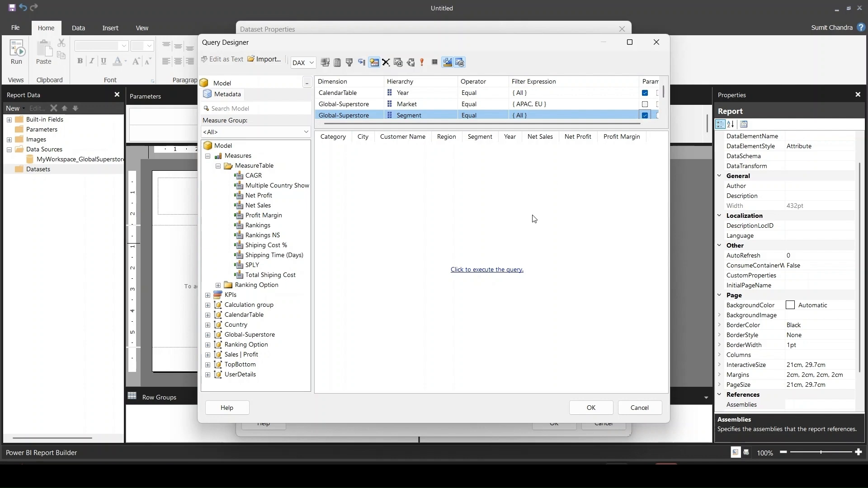
# - Execute the query to preview its rows and accept the query design into the SampleData dataset
pyautogui.click(472, 275)
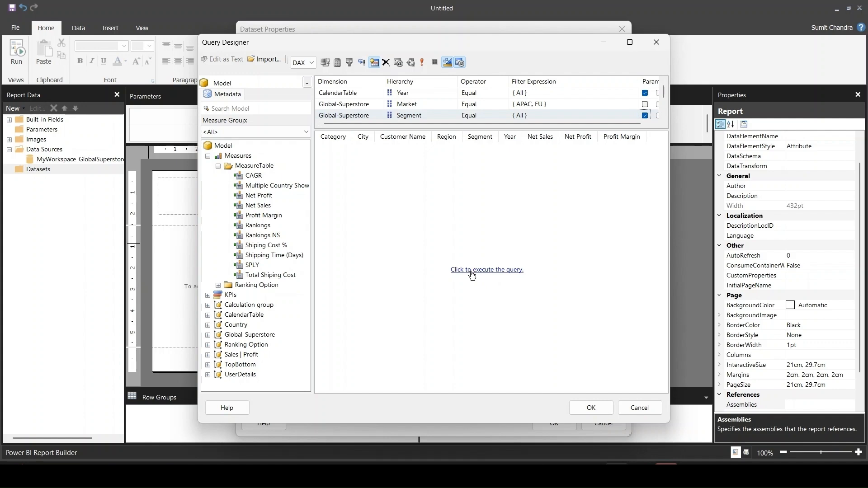
pyautogui.click(472, 275)
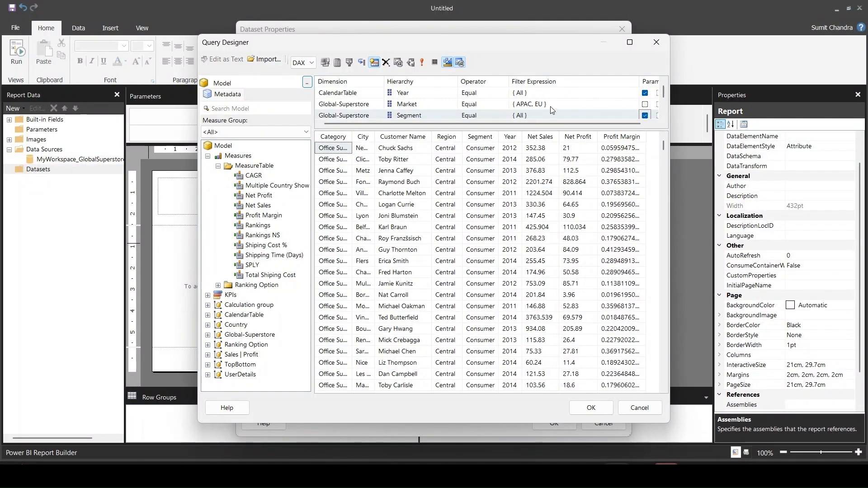
pyautogui.click(597, 409)
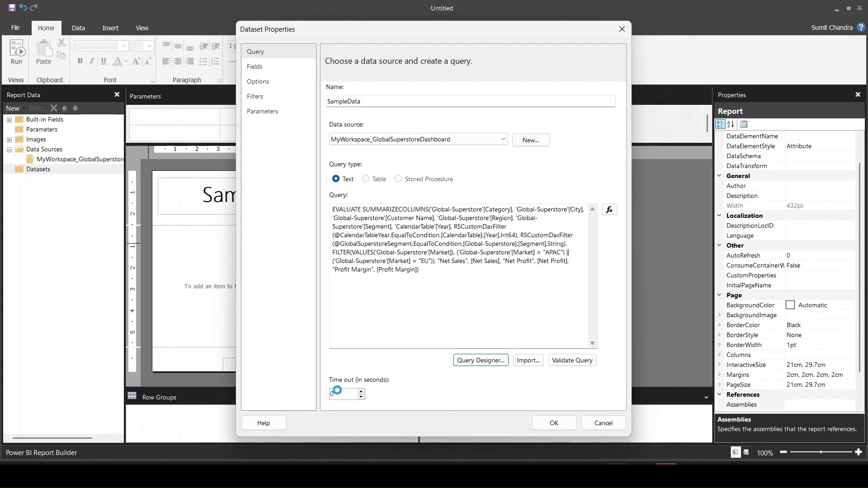
# - Set the dataset's query time-out to 90 seconds, then validate the query and save the SampleData dataset
pyautogui.click(342, 393)
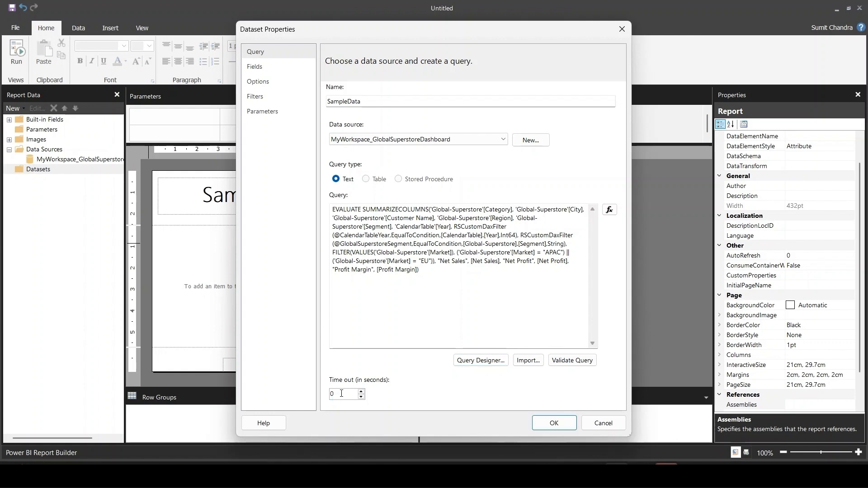
pyautogui.write('90')
pyautogui.click(572, 360)
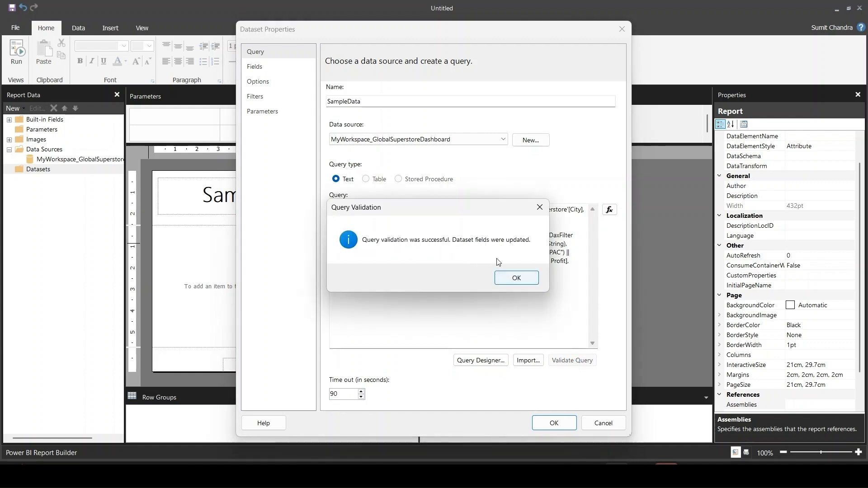
pyautogui.click(520, 277)
pyautogui.click(560, 425)
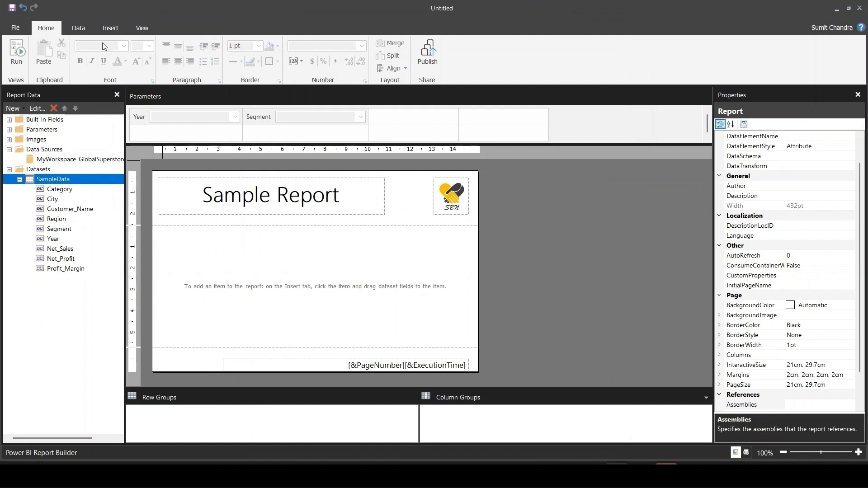
# - Insert an empty matrix about 12 cm wide and 4 cm high in the report body below the header
pyautogui.click(111, 31)
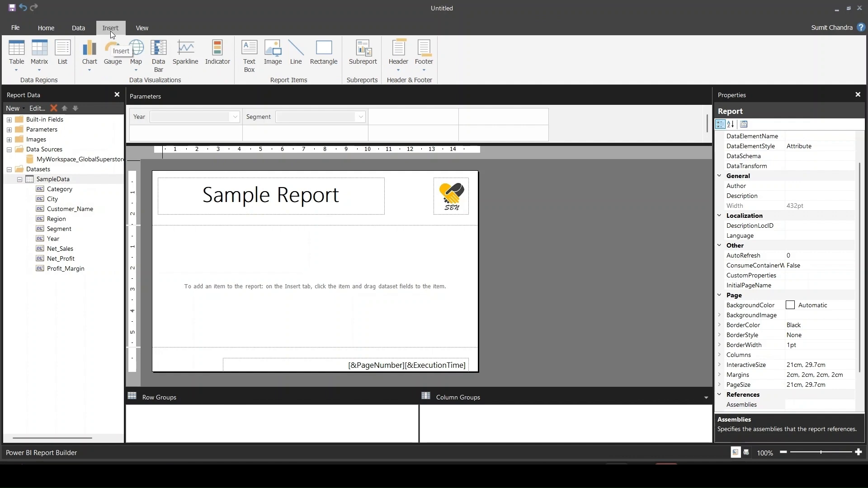
pyautogui.click(38, 64)
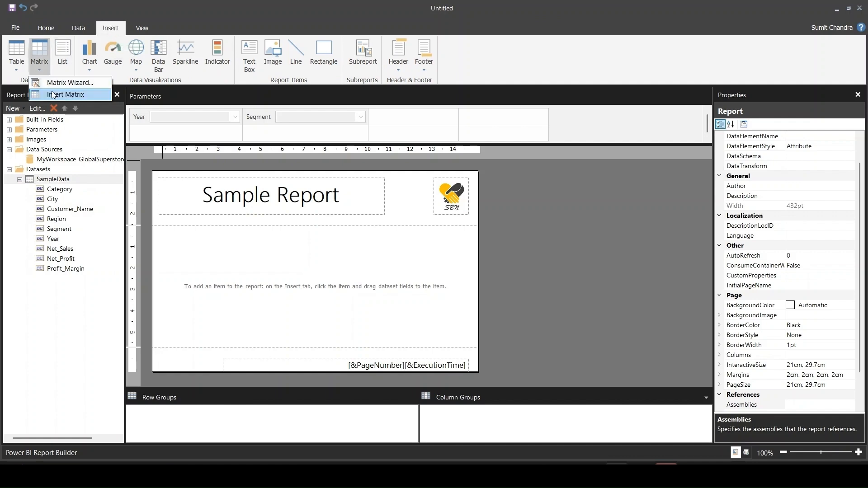
pyautogui.click(68, 95)
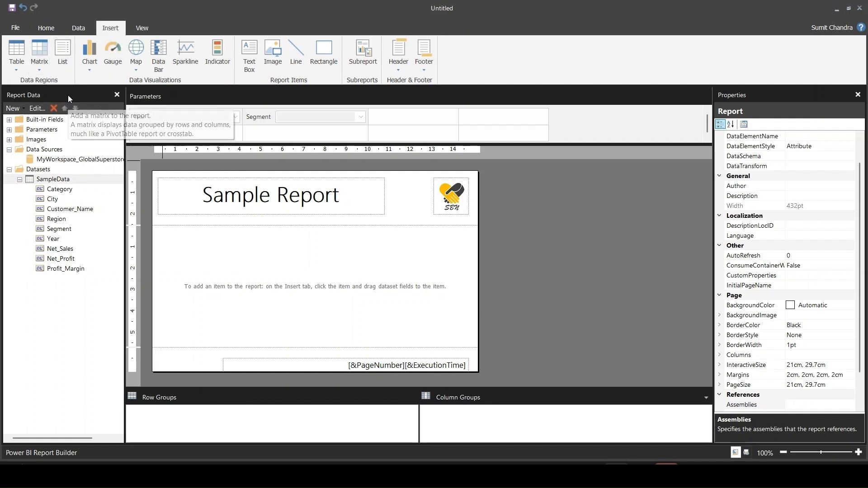
pyautogui.moveTo(167, 235)
pyautogui.mouseDown()
pyautogui.moveTo(311, 307)
pyautogui.moveTo(428, 323)
pyautogui.mouseUp()
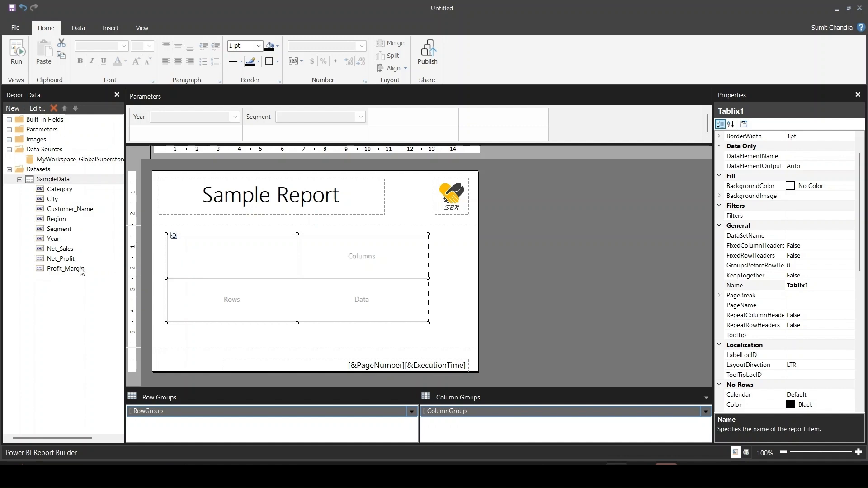
# - Group the matrix rows by Segment and Customer_Name with a narrower Segment column, and group the columns by Year
pyautogui.moveTo(64, 232); pyautogui.dragTo(184, 284)
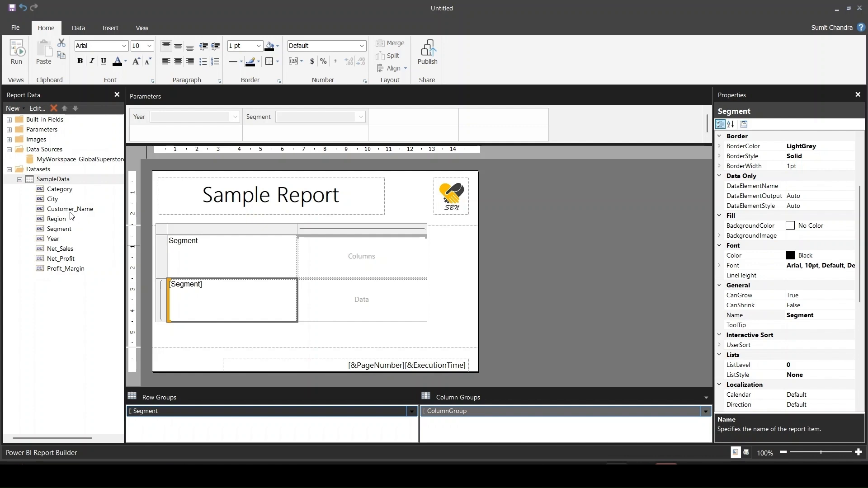
pyautogui.moveTo(70, 210); pyautogui.dragTo(297, 289)
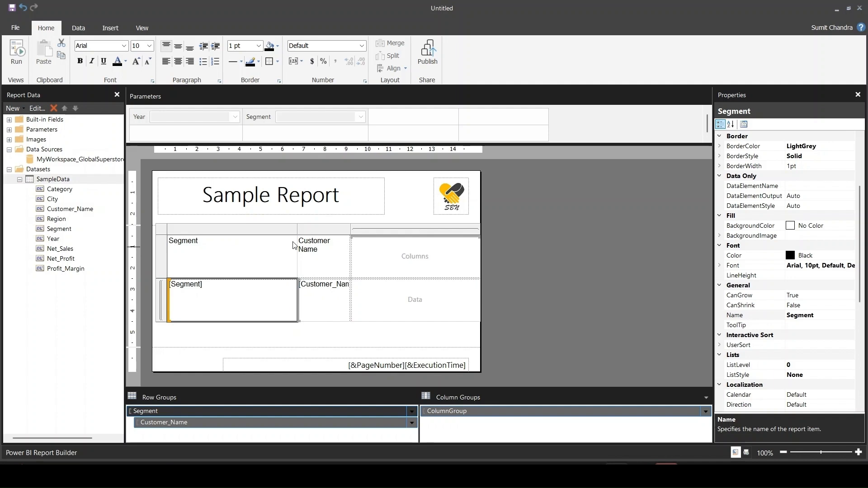
pyautogui.moveTo(297, 229); pyautogui.dragTo(228, 229)
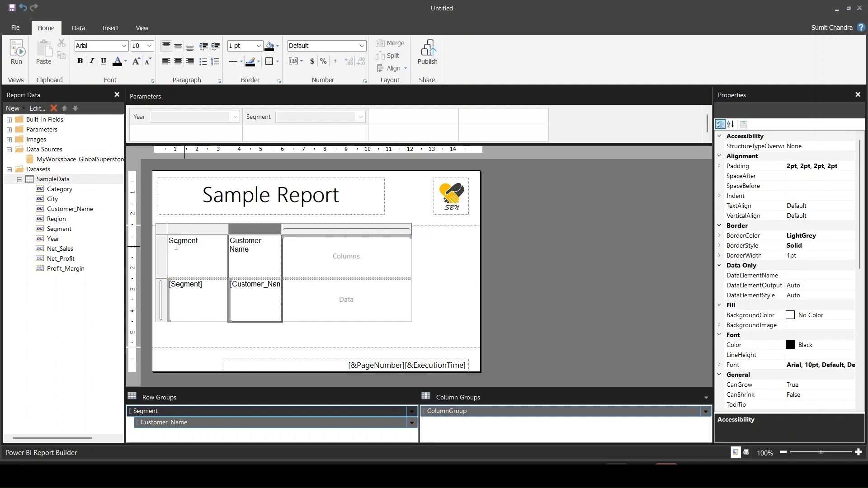
pyautogui.moveTo(57, 243); pyautogui.dragTo(336, 263)
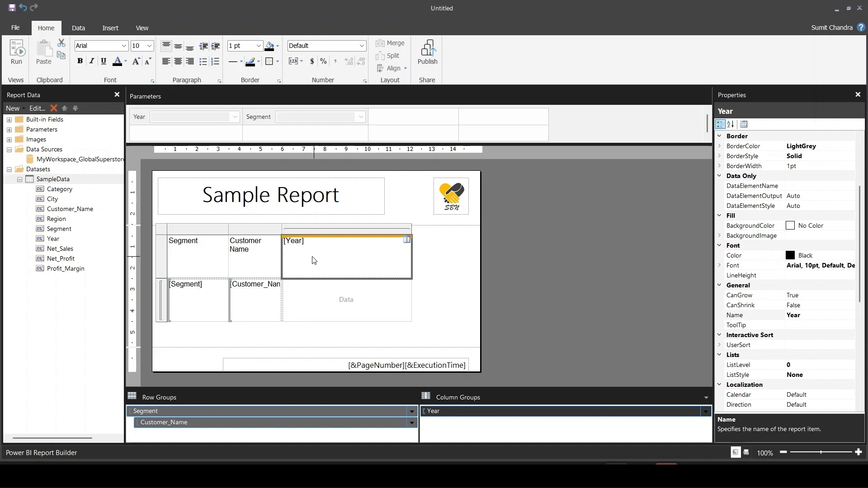
# - Insert a row inside the group directly below the matrix's Year header cell
pyautogui.rightClick(315, 257)
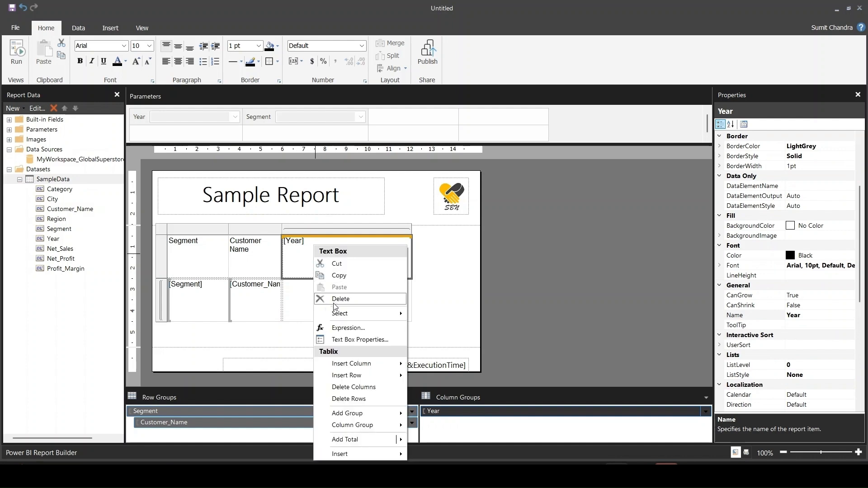
pyautogui.moveTo(367, 375)
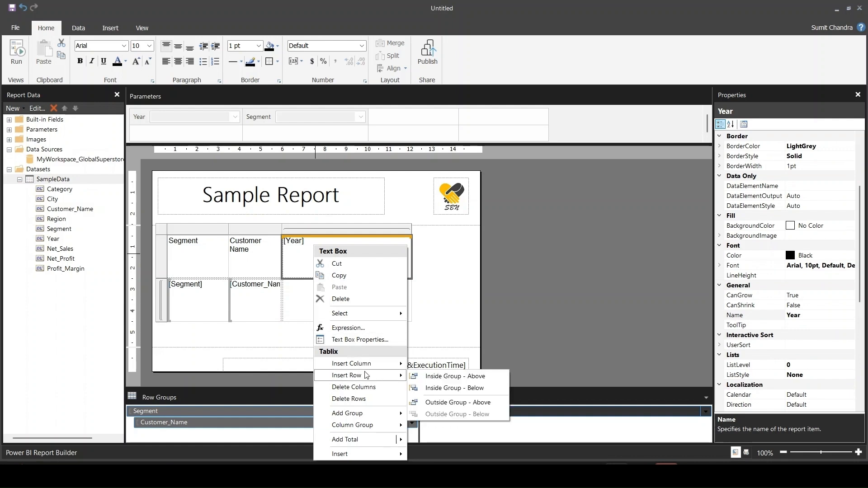
pyautogui.click(448, 390)
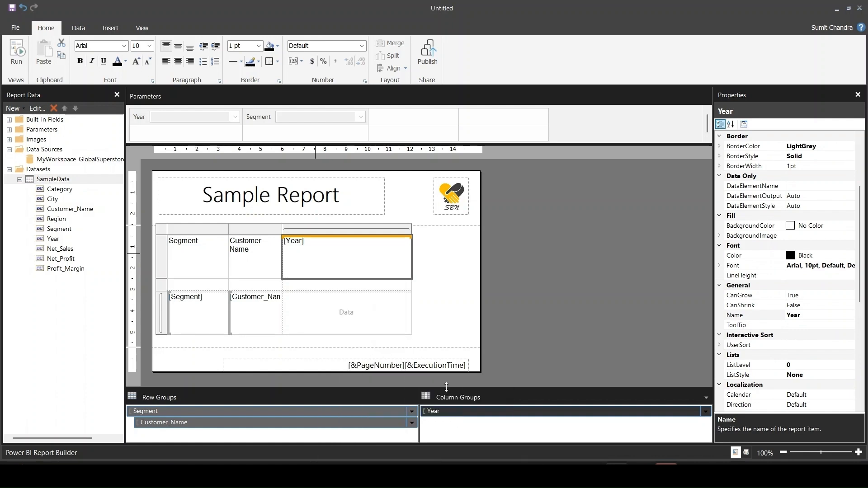
# - Insert a second column inside the Year group to the right of the first, and narrow the first Year column to about 3 cm
pyautogui.click(354, 287)
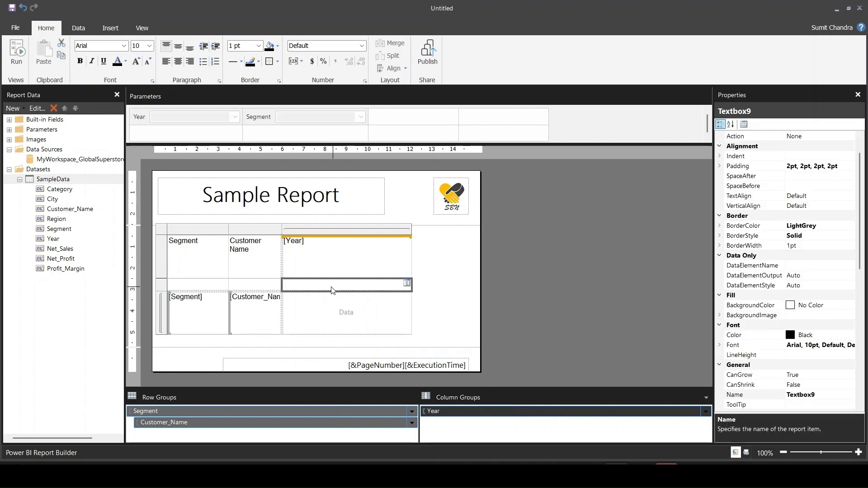
pyautogui.rightClick(332, 290)
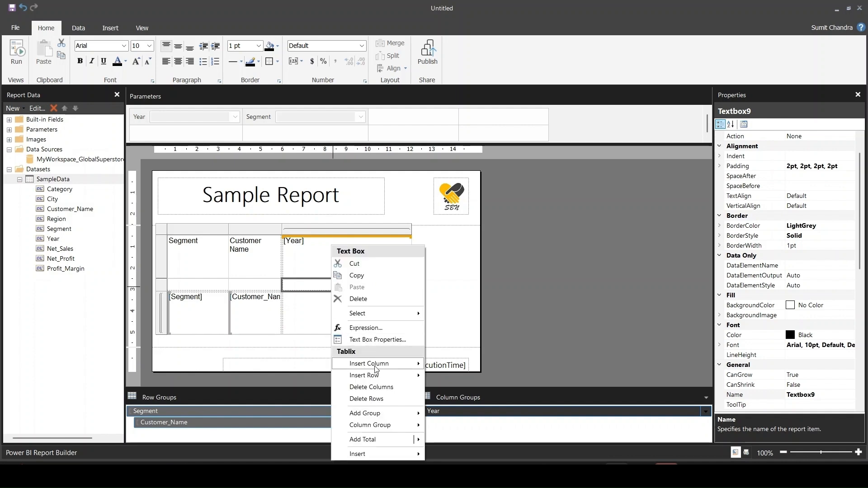
pyautogui.moveTo(379, 369)
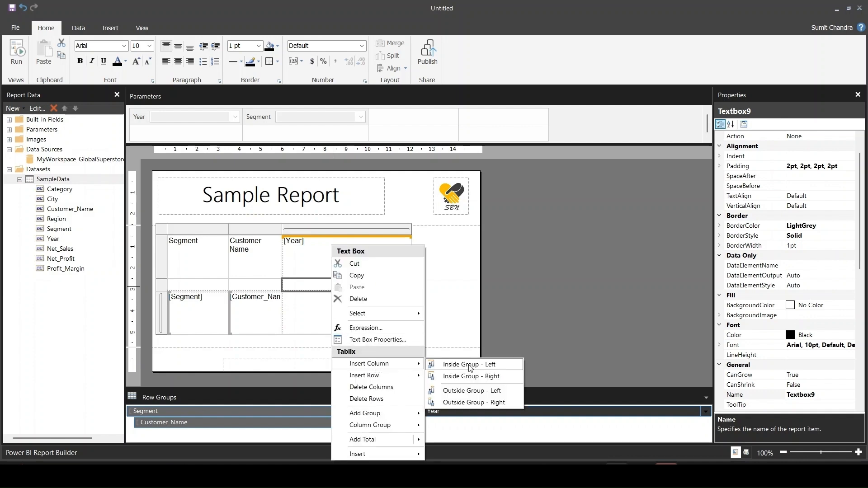
pyautogui.click(470, 376)
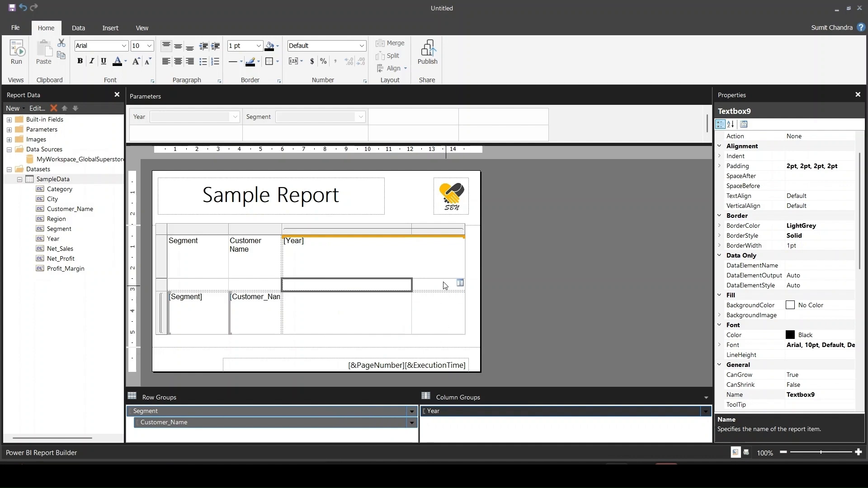
pyautogui.moveTo(411, 227); pyautogui.dragTo(344, 227)
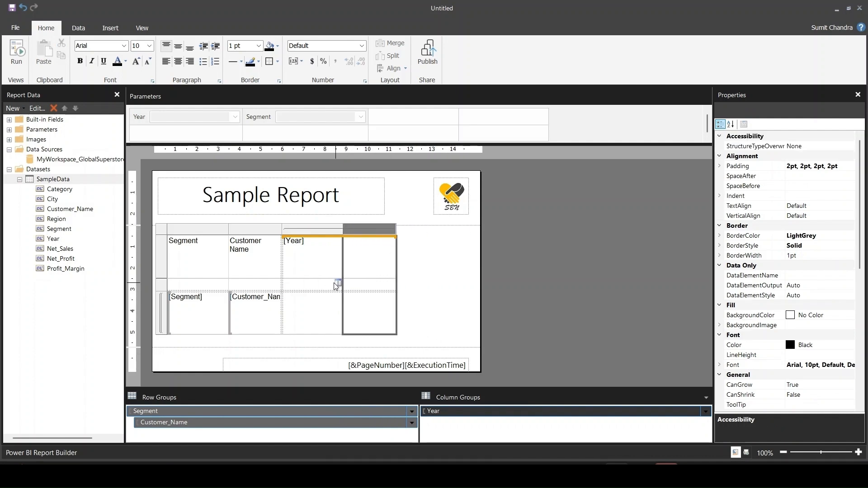
# - Insert a third column inside the matrix's Year group, to the right of the second one
pyautogui.rightClick(365, 287)
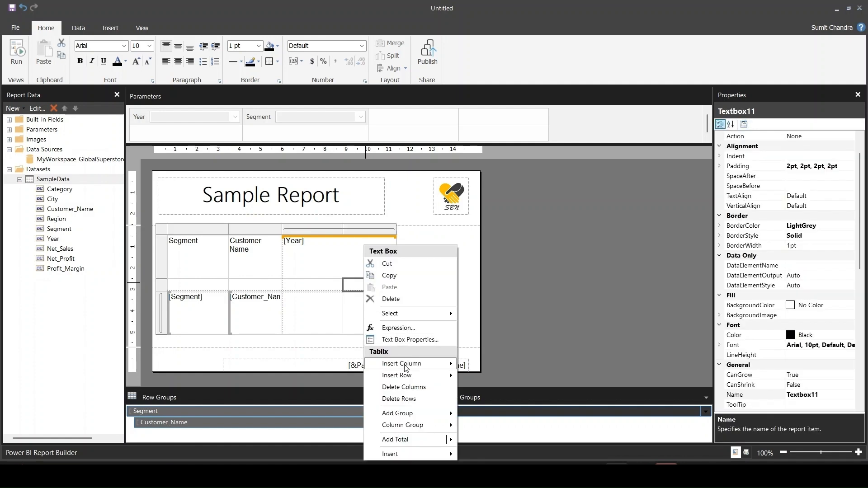
pyautogui.moveTo(400, 364)
pyautogui.click(481, 377)
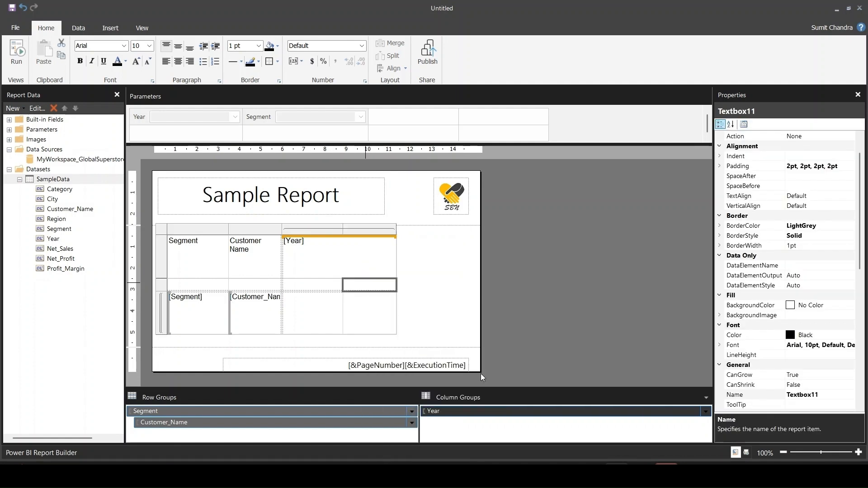
# - Fill the three columns under Year with the Net_Sales, Net_Profit and Profit_Margin fields, in that order
pyautogui.click(321, 288)
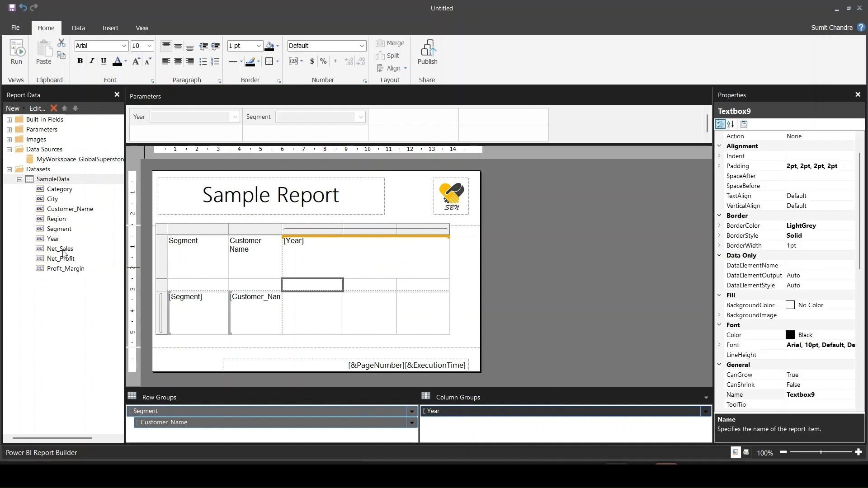
pyautogui.moveTo(62, 251); pyautogui.dragTo(302, 289)
pyautogui.moveTo(310, 308); pyautogui.dragTo(310, 308)
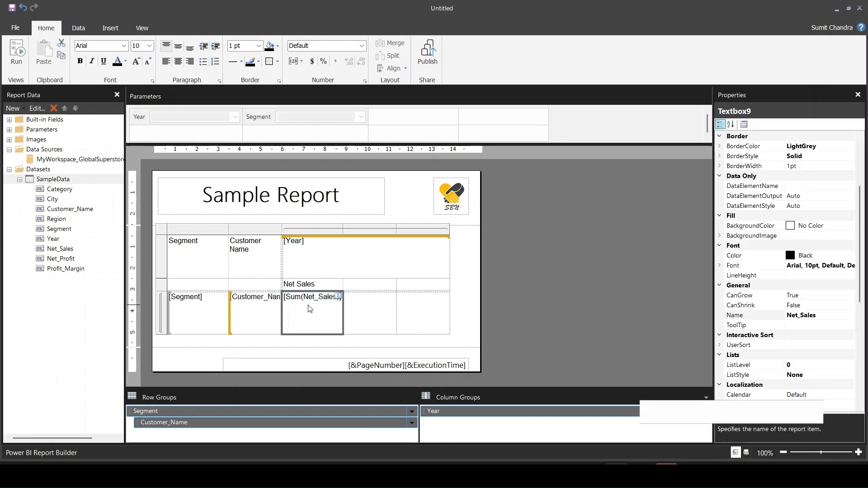
pyautogui.click(63, 260)
pyautogui.moveTo(63, 261); pyautogui.dragTo(383, 319)
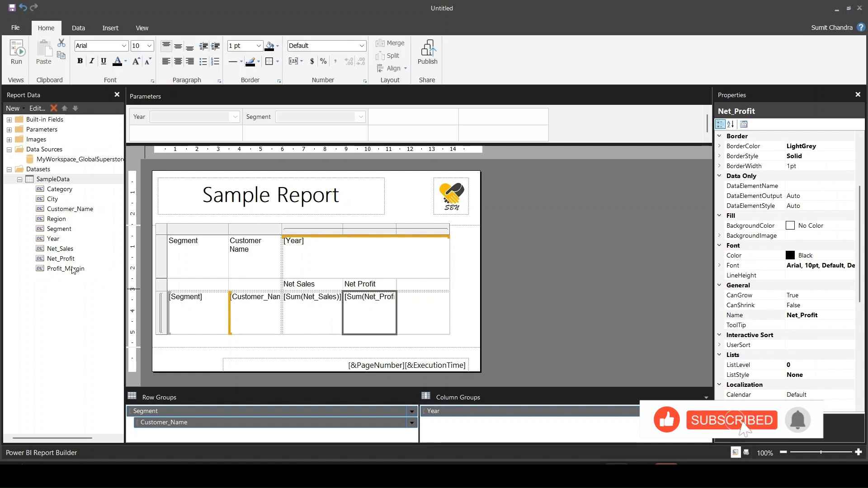
pyautogui.moveTo(66, 269); pyautogui.dragTo(410, 317)
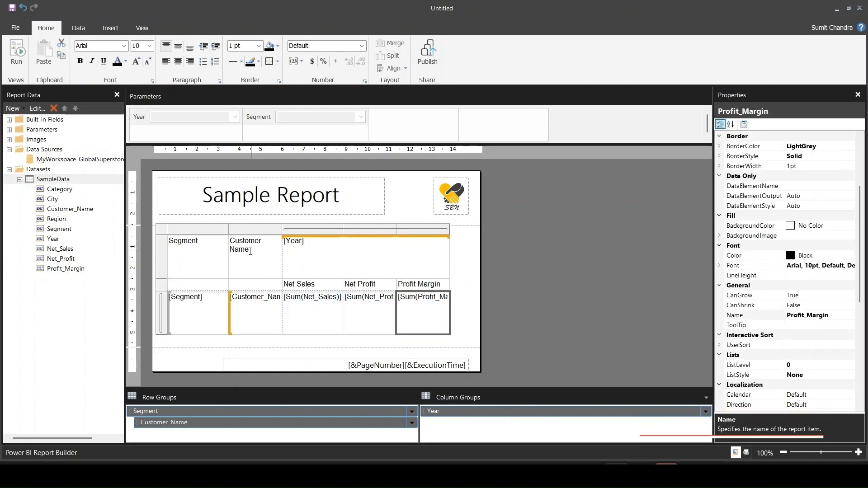
# - Move the Segment header label down into the empty cell of the row that holds the measure headers
pyautogui.doubleClick(201, 240)
pyautogui.doubleClick(179, 240)
pyautogui.hotkey('ctrl', 'c')
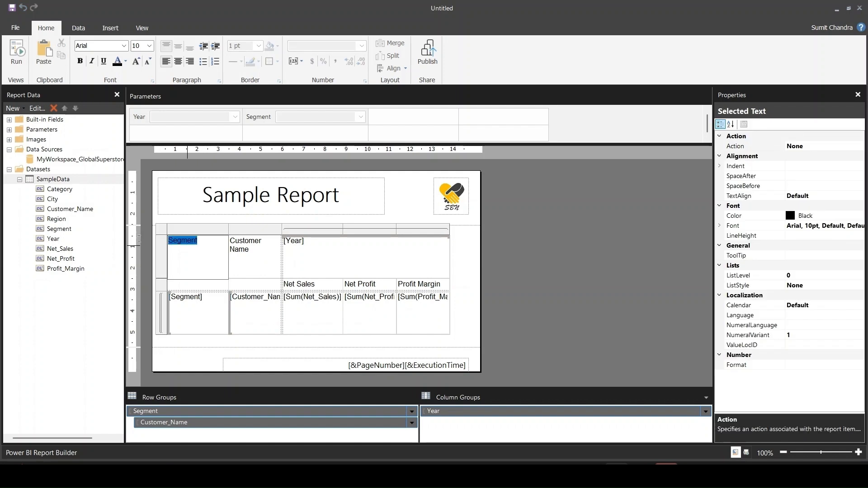
pyautogui.press('Delete')
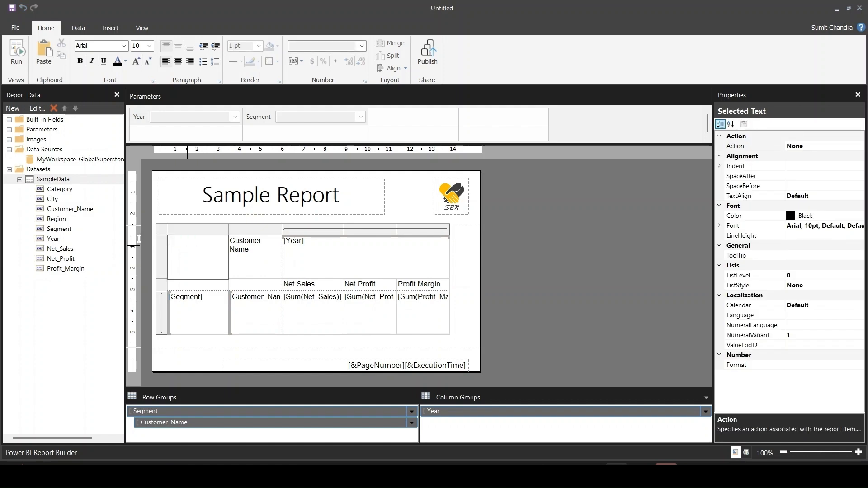
pyautogui.click(184, 285)
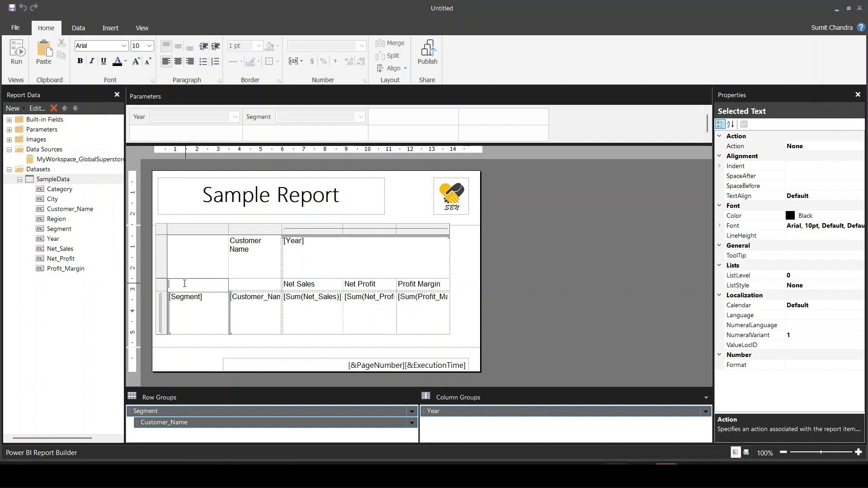
pyautogui.hotkey('ctrl', 'v')
# - Move the Customer Name header label down into the empty cell beside the Net Sales header
pyautogui.click(258, 253)
pyautogui.moveTo(258, 253); pyautogui.dragTo(231, 240)
pyautogui.hotkey('ctrl', 'x')
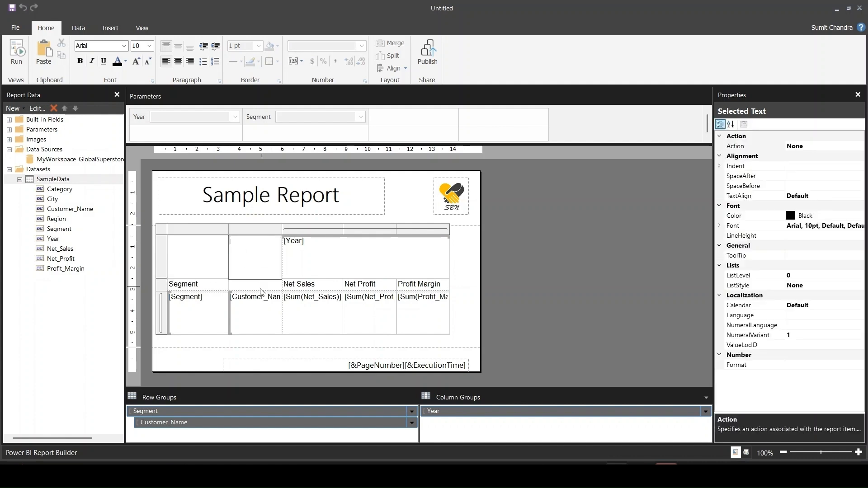
pyautogui.click(257, 286)
pyautogui.hotkey('ctrl', 'v')
pyautogui.click(506, 323)
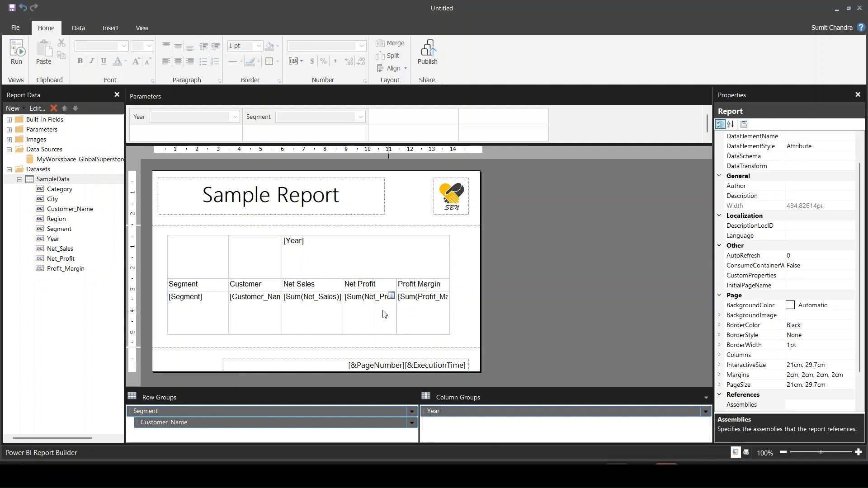
# - Format the Net_Sales value cell as a Number with 2 decimal places and a 1000 separator
pyautogui.rightClick(309, 300)
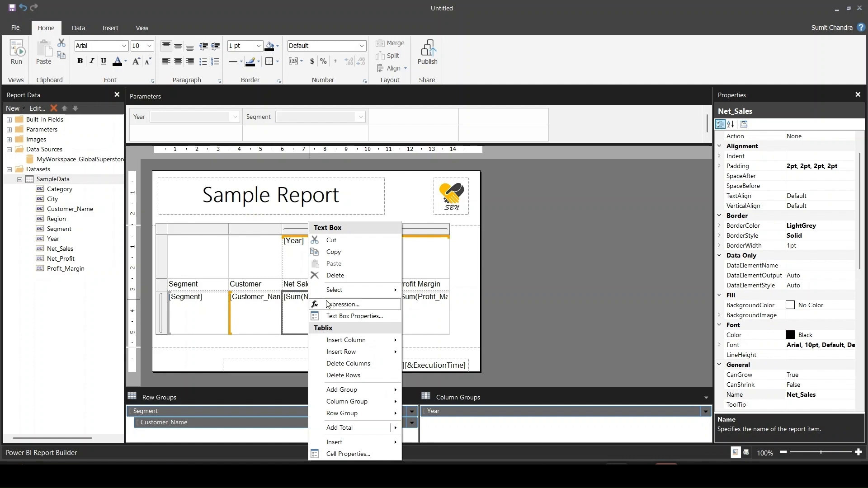
pyautogui.click(353, 316)
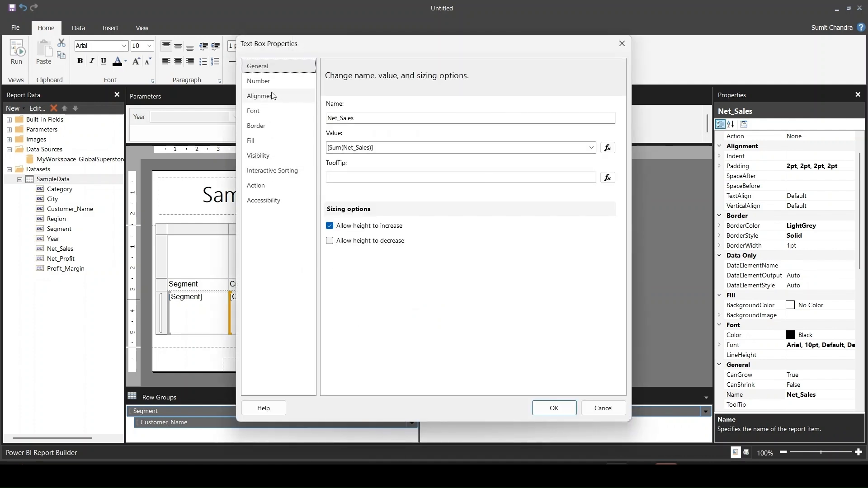
pyautogui.click(273, 85)
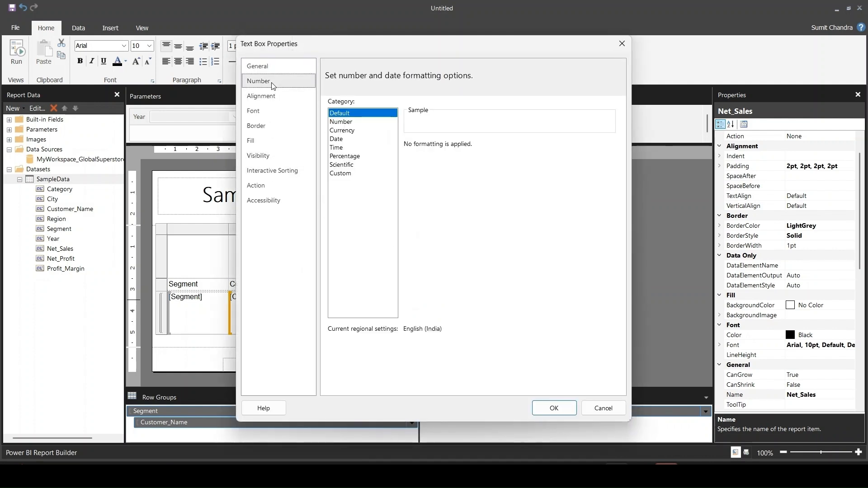
pyautogui.click(354, 122)
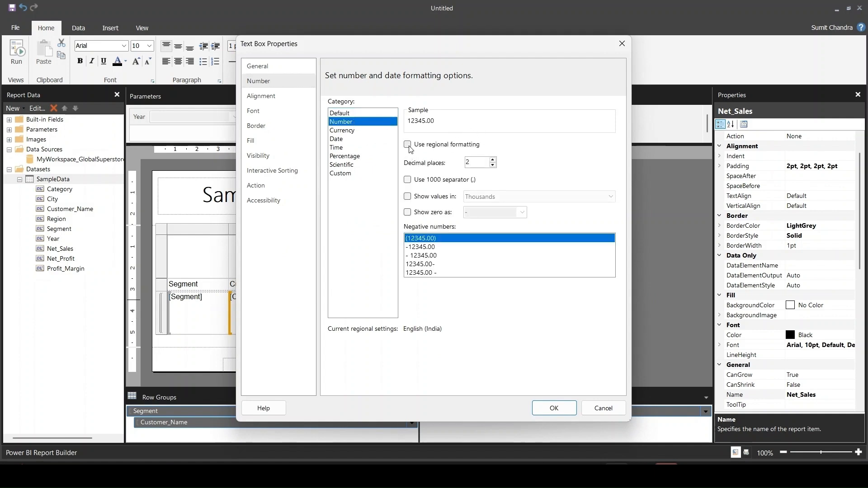
pyautogui.click(408, 179)
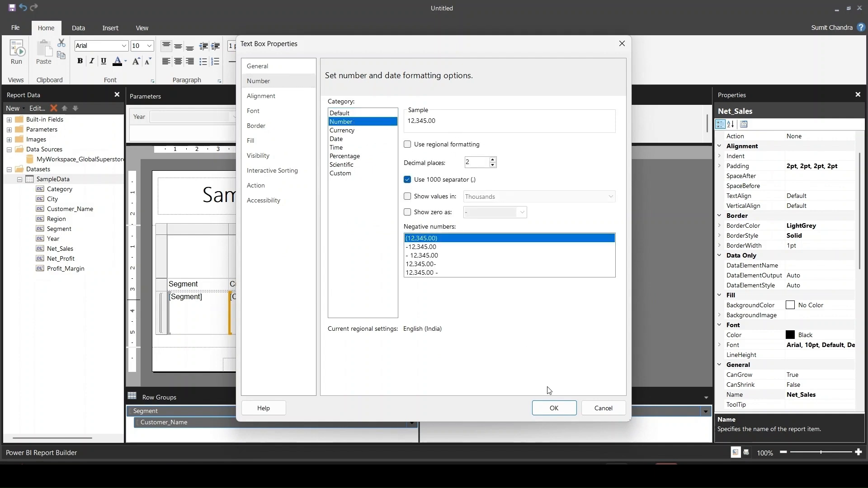
pyautogui.click(553, 408)
# - Format the Net_Profit value cell as a Number with regional formatting, 2 decimal places and a 1000 separator
pyautogui.rightClick(372, 312)
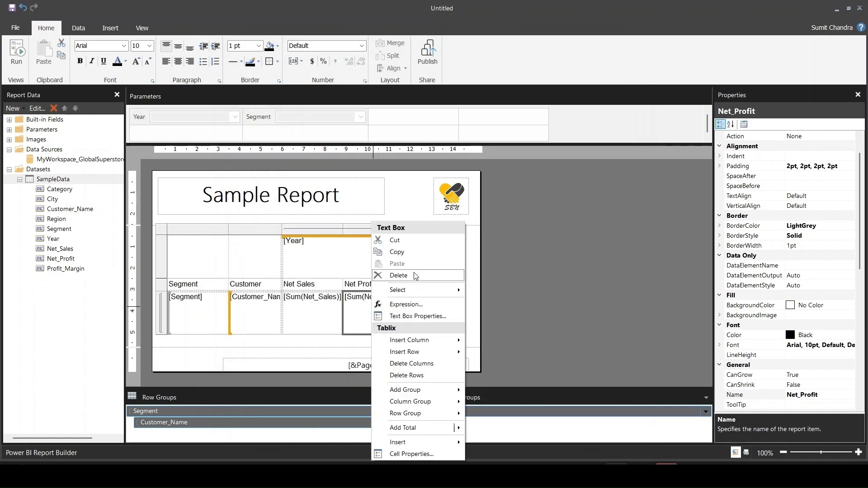
pyautogui.moveTo(412, 343)
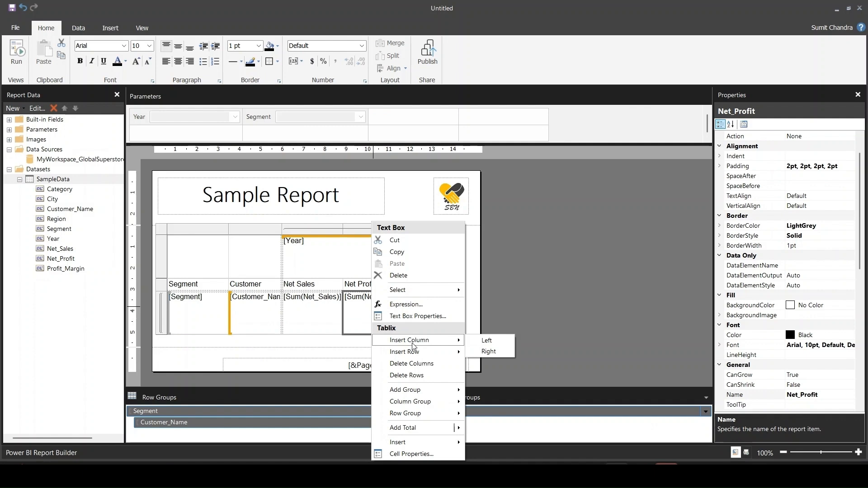
pyautogui.click(415, 316)
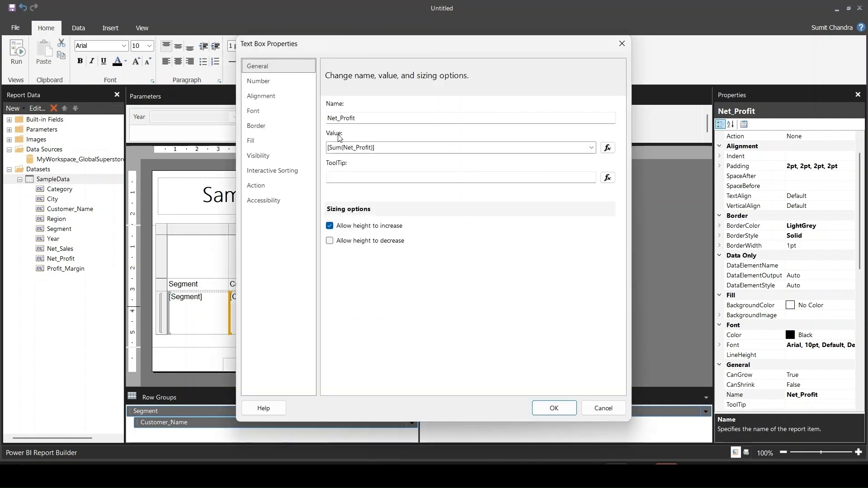
pyautogui.click(271, 82)
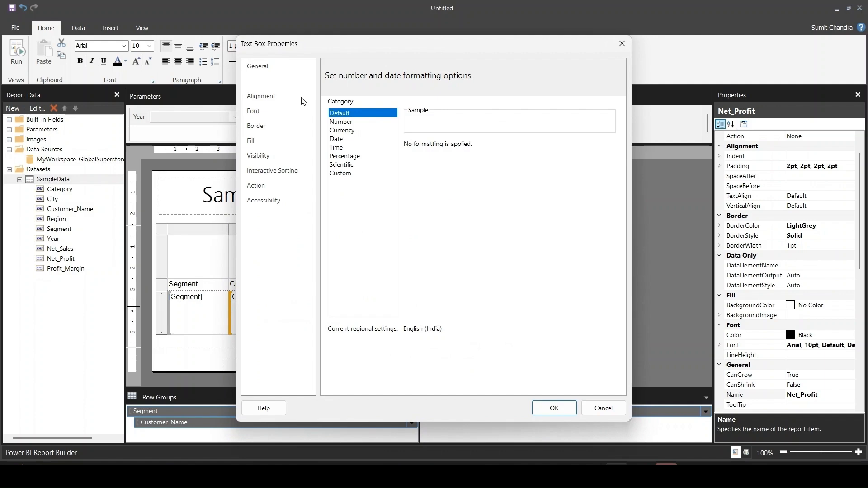
pyautogui.click(348, 122)
pyautogui.click(431, 145)
pyautogui.click(434, 180)
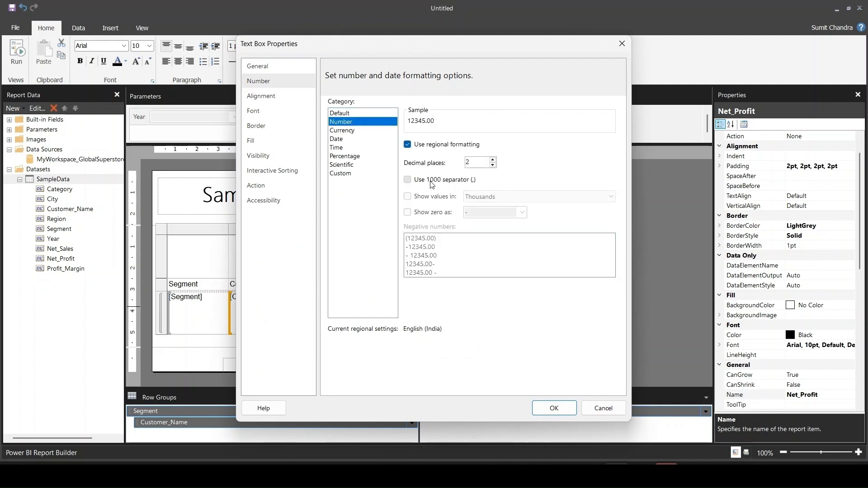
pyautogui.click(554, 408)
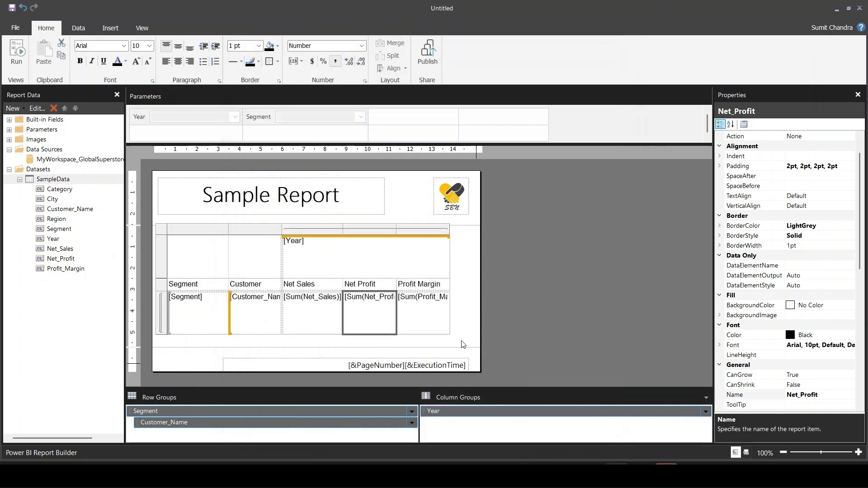
# - Format the Profit_Margin value cell as a Percentage with 1 decimal place
pyautogui.rightClick(422, 307)
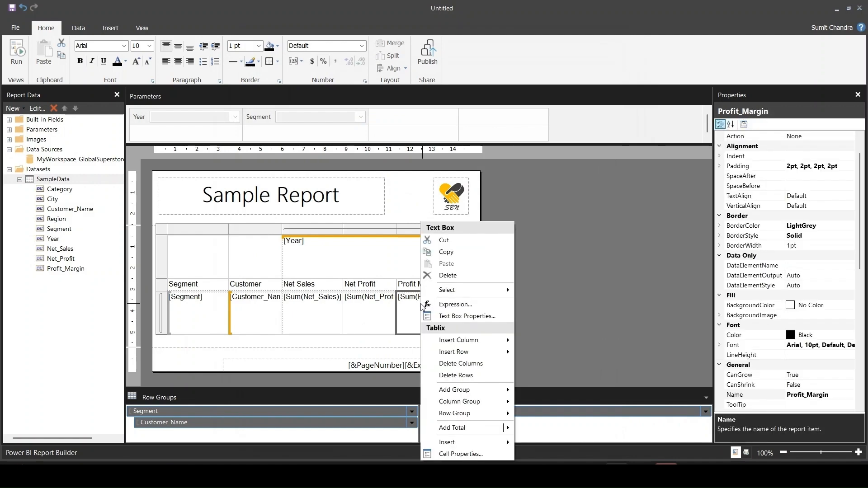
pyautogui.click(465, 316)
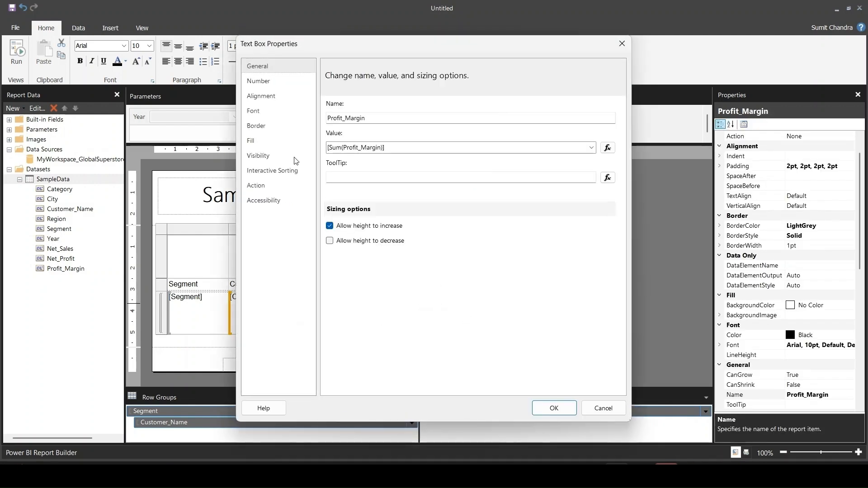
pyautogui.click(260, 83)
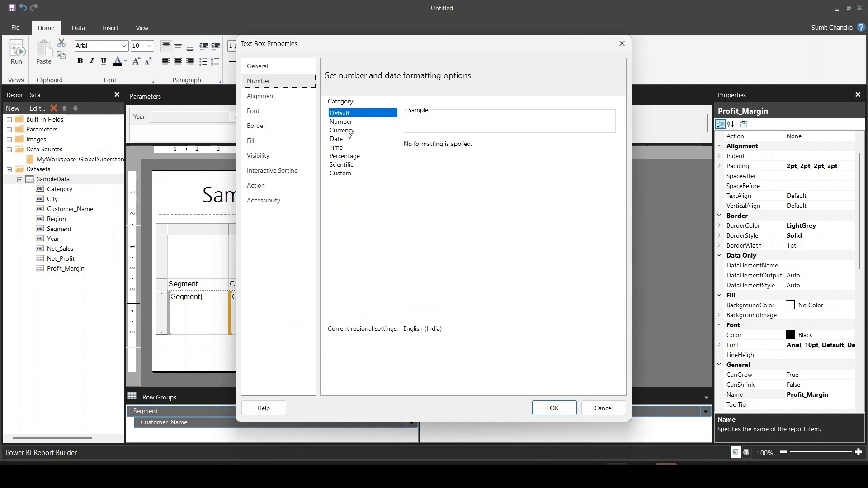
pyautogui.click(357, 157)
pyautogui.click(480, 148)
pyautogui.click(553, 409)
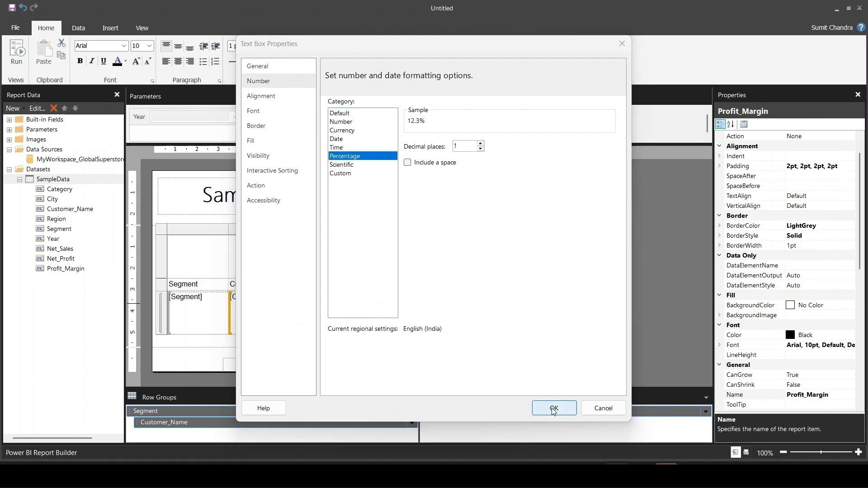
pyautogui.click(508, 296)
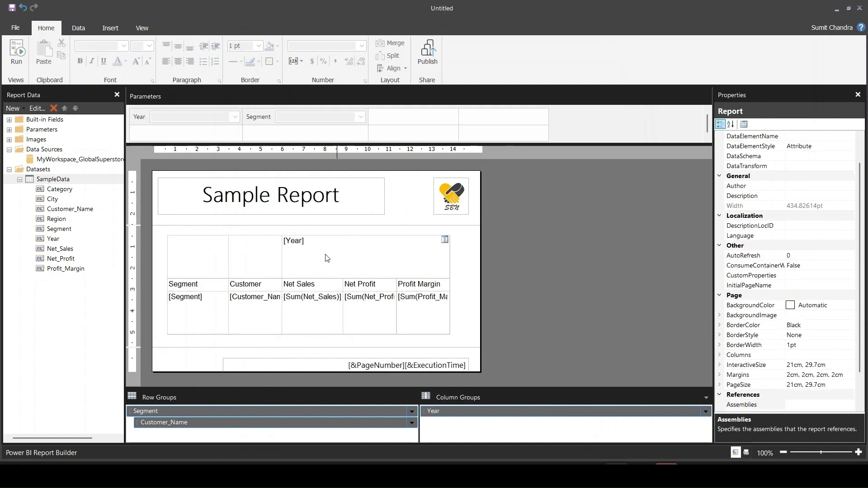
# - Run the report with the Year parameter set to 2014 and the Segment parameter set to Consumer
pyautogui.click(20, 50)
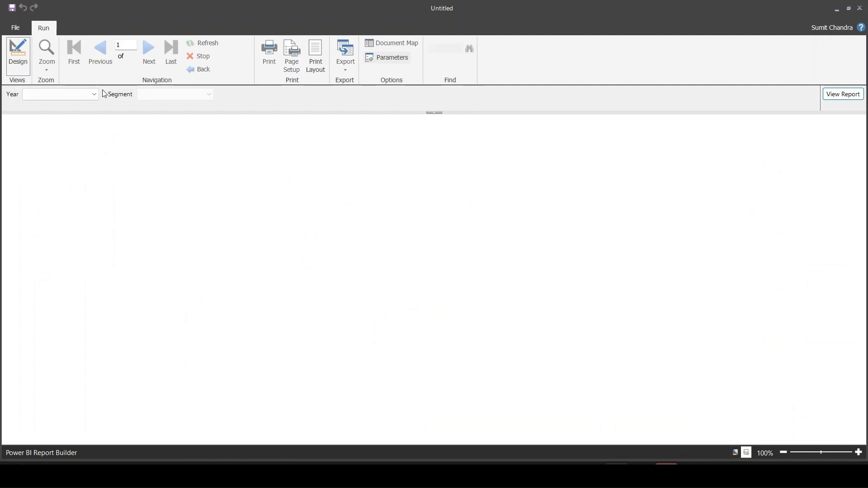
pyautogui.click(95, 95)
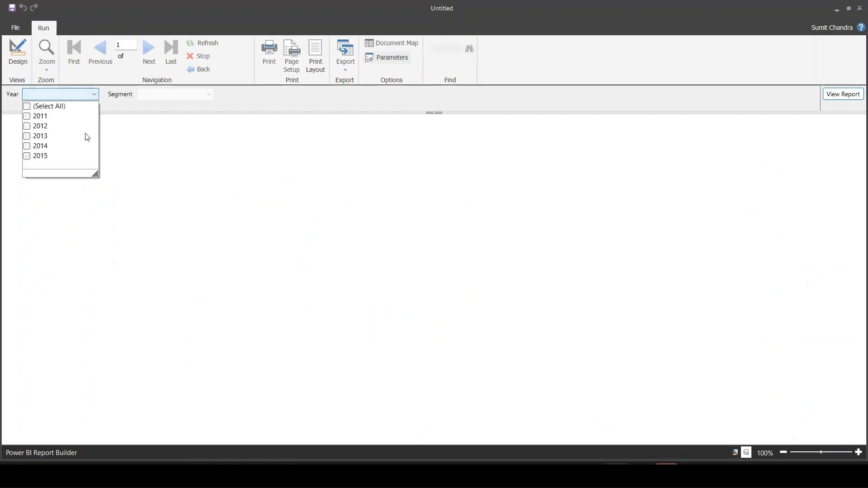
pyautogui.click(28, 153)
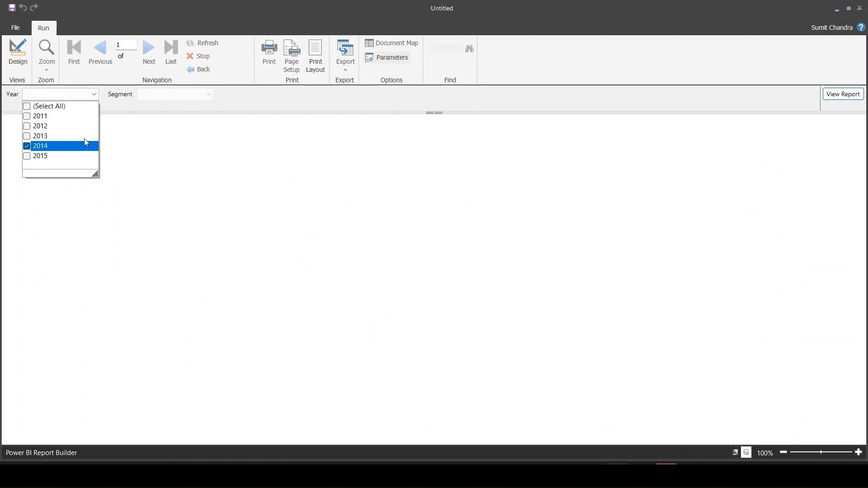
pyautogui.click(209, 94)
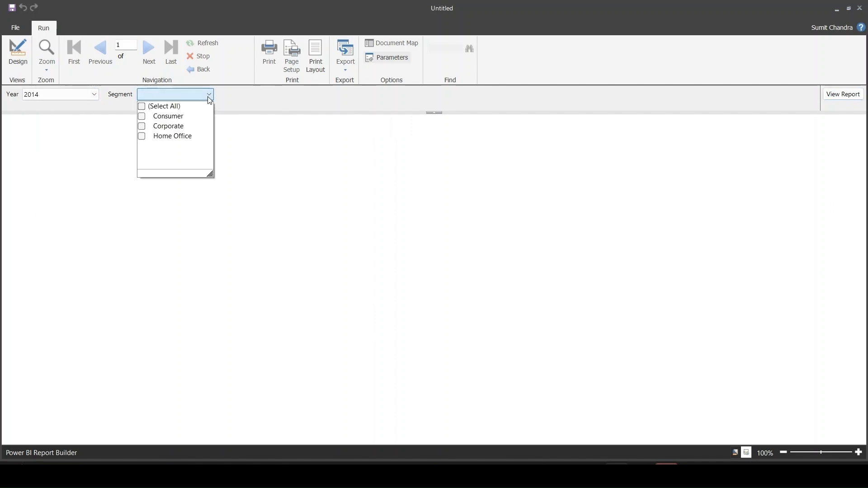
pyautogui.click(142, 117)
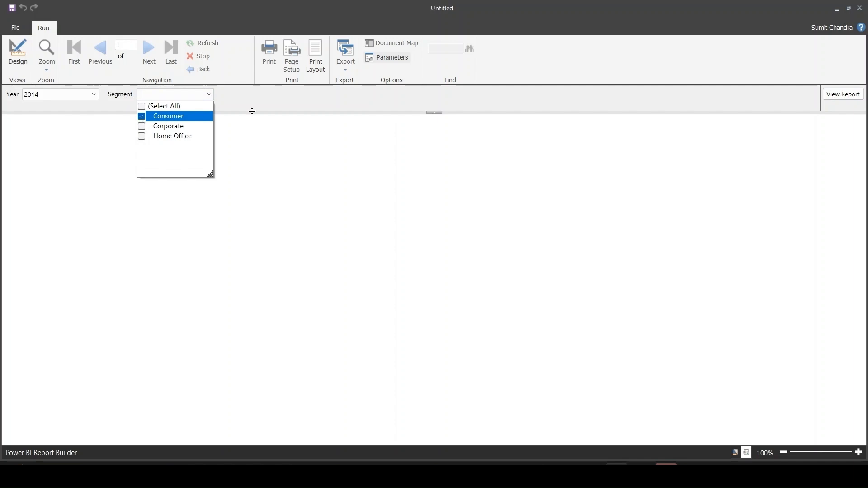
pyautogui.click(255, 111)
pyautogui.click(848, 96)
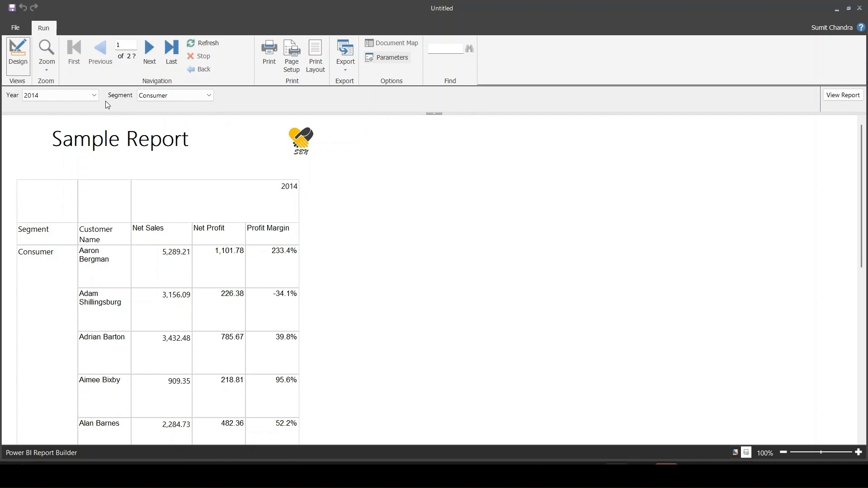
# - Rerun the report for the years 2013 and 2014 in the Consumer segment
pyautogui.click(94, 95)
pyautogui.click(27, 137)
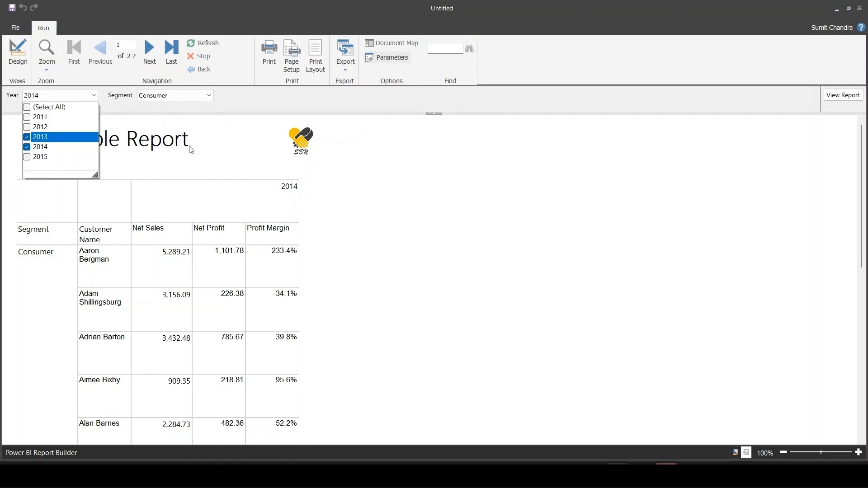
pyautogui.click(226, 142)
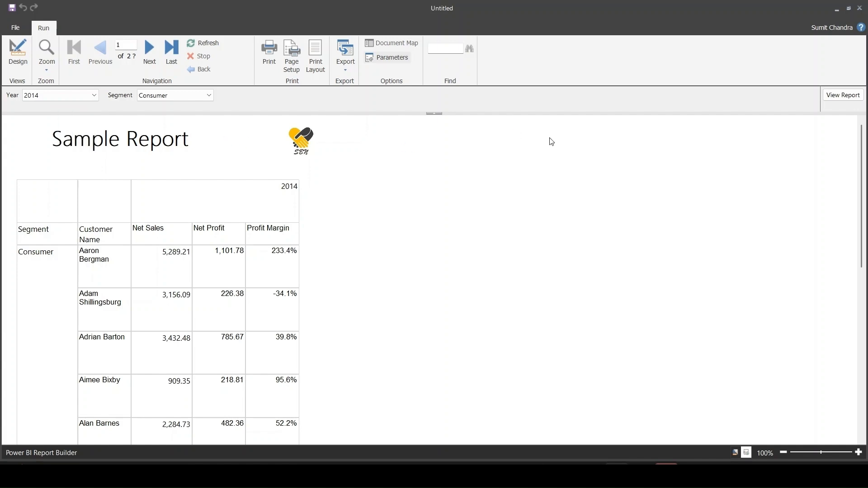
pyautogui.click(852, 100)
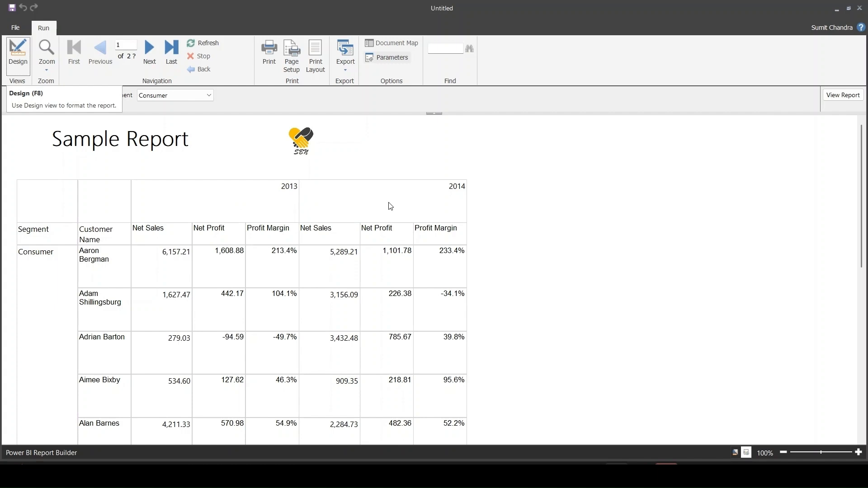
# - In the report design, center the Year column header cell horizontally and vertically and make its text bold
pyautogui.click(18, 53)
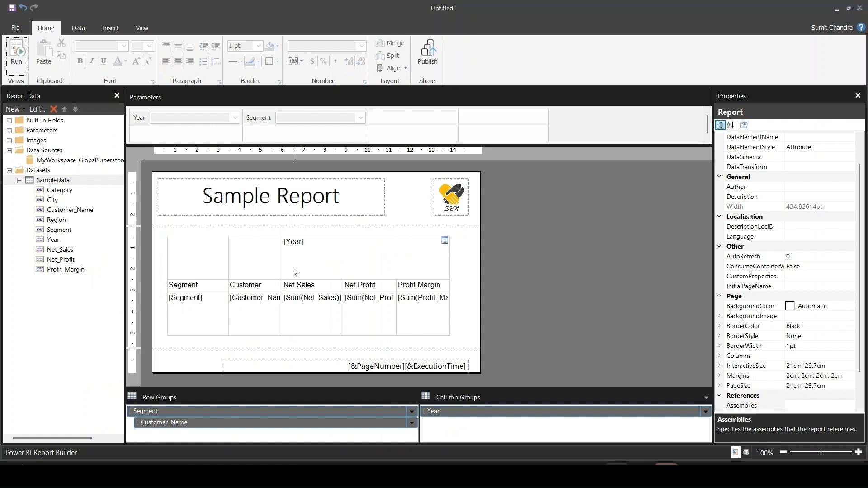
pyautogui.click(445, 240)
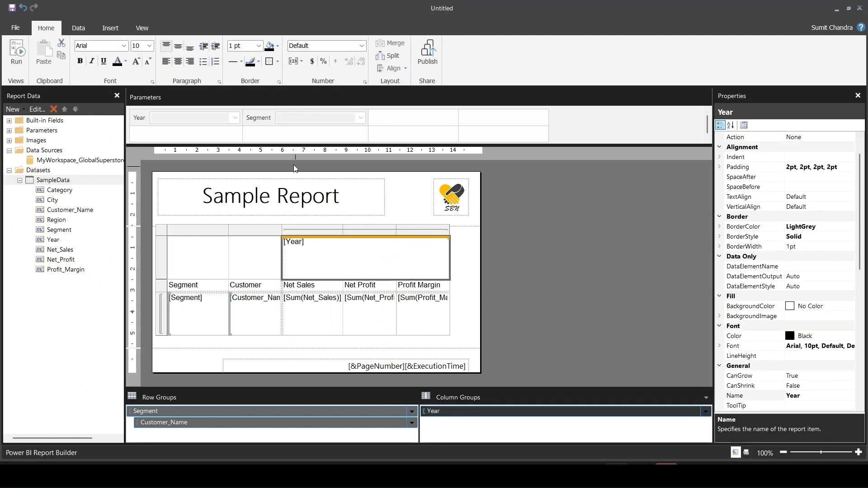
pyautogui.click(178, 61)
pyautogui.click(178, 46)
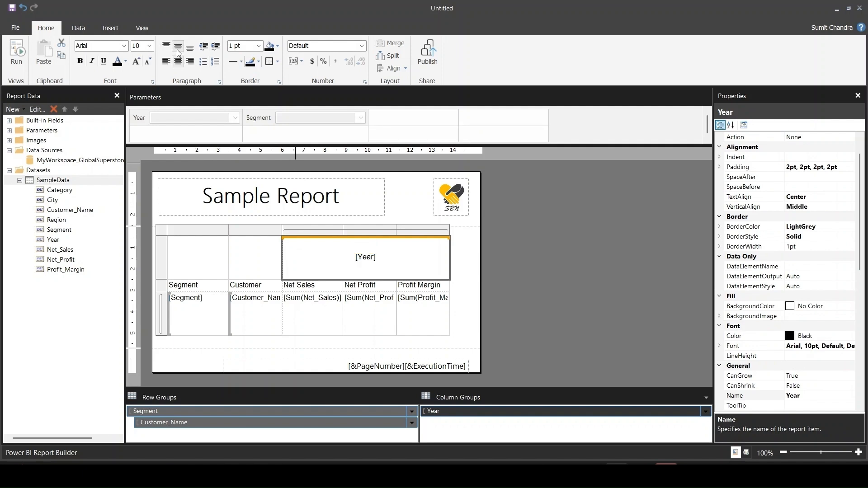
pyautogui.click(83, 66)
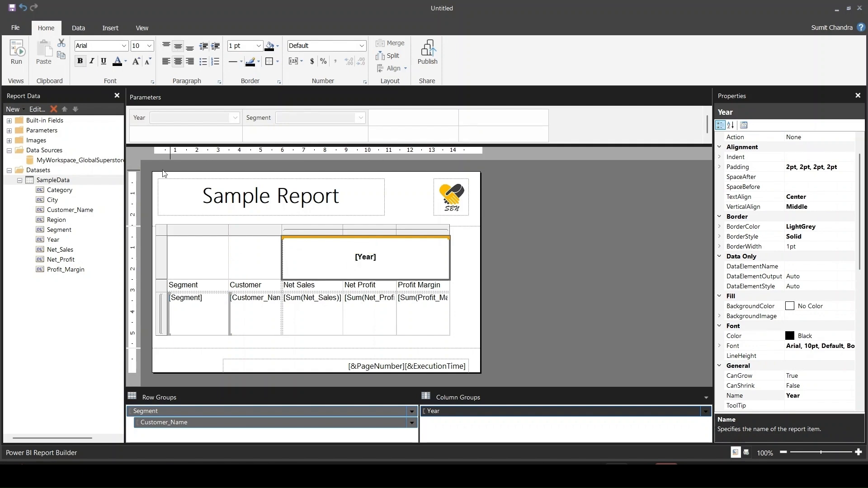
# - Make the table's column label row bold and widen the Customer Name column so its label fits on one line
pyautogui.click(162, 286)
pyautogui.click(80, 61)
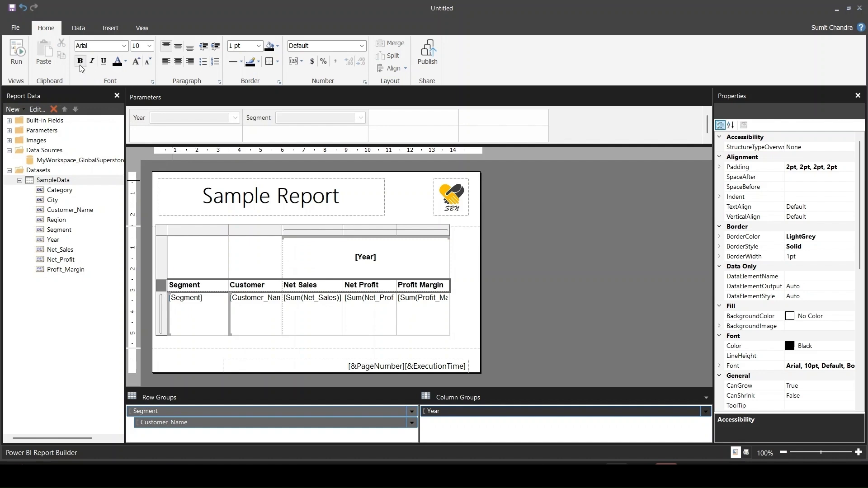
pyautogui.moveTo(282, 230); pyautogui.dragTo(308, 226)
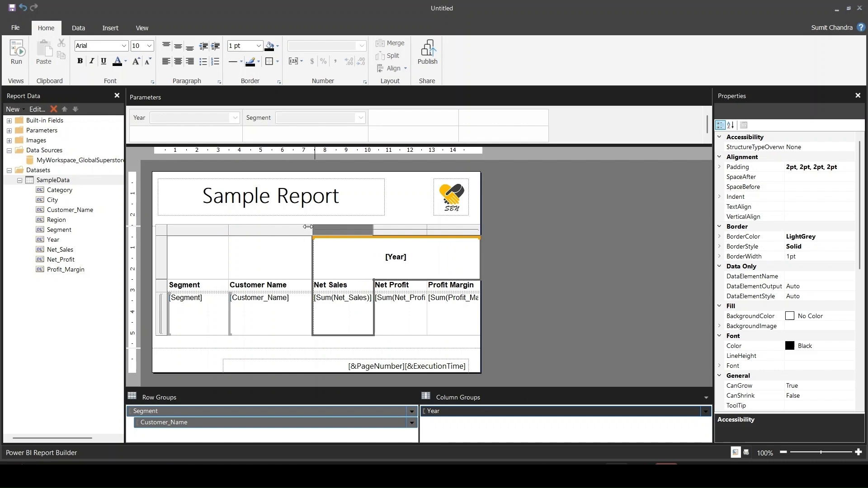
pyautogui.click(526, 323)
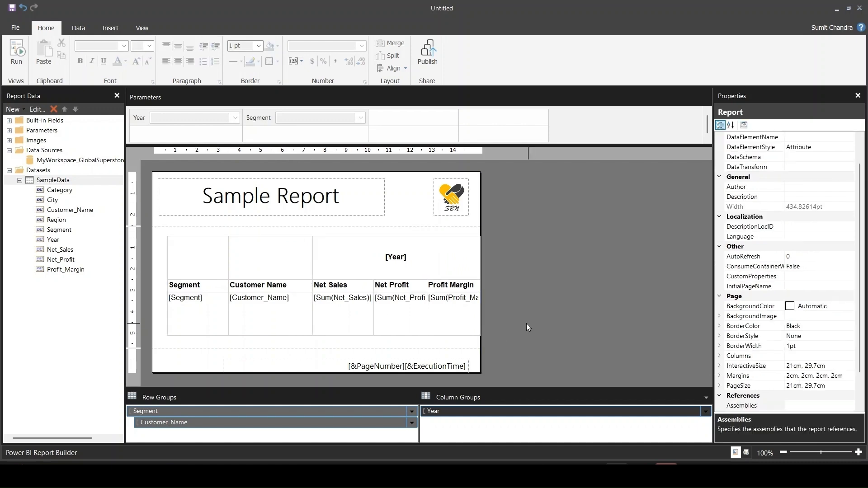
# - Run the report for the years 2013 and 2014 in the Corporate segment and browse its pages to check the layout
pyautogui.click(25, 51)
pyautogui.click(96, 96)
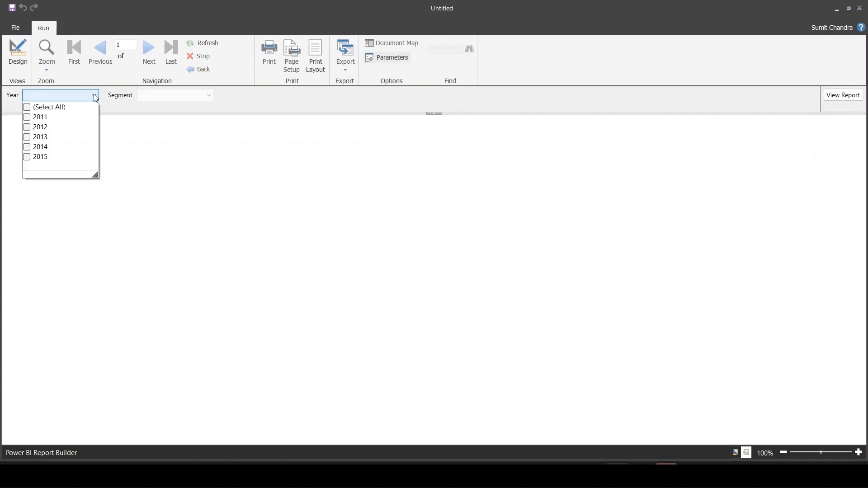
pyautogui.click(33, 138)
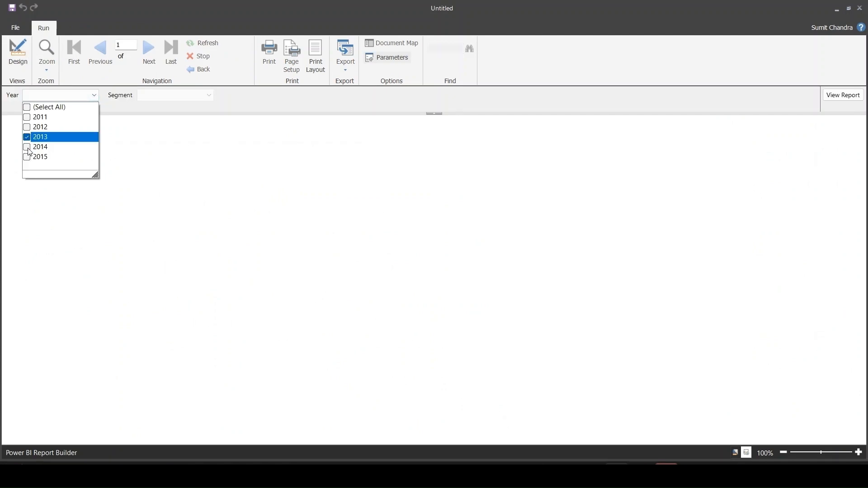
pyautogui.click(29, 151)
pyautogui.click(223, 98)
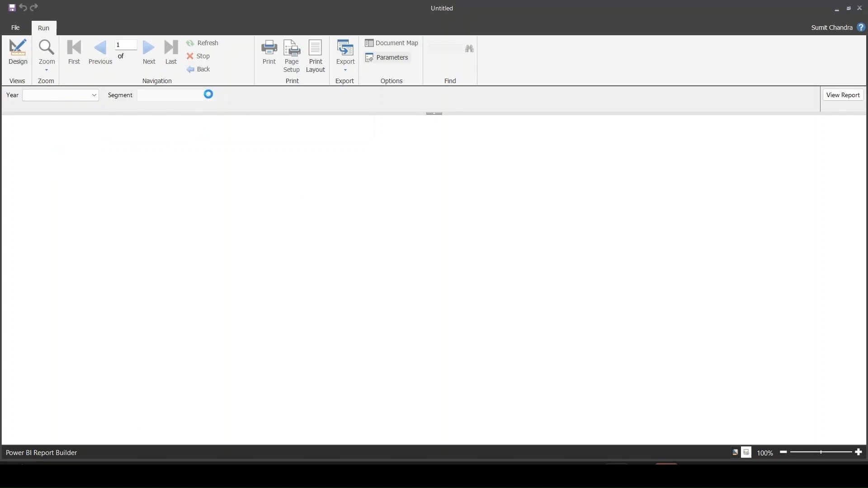
pyautogui.click(209, 95)
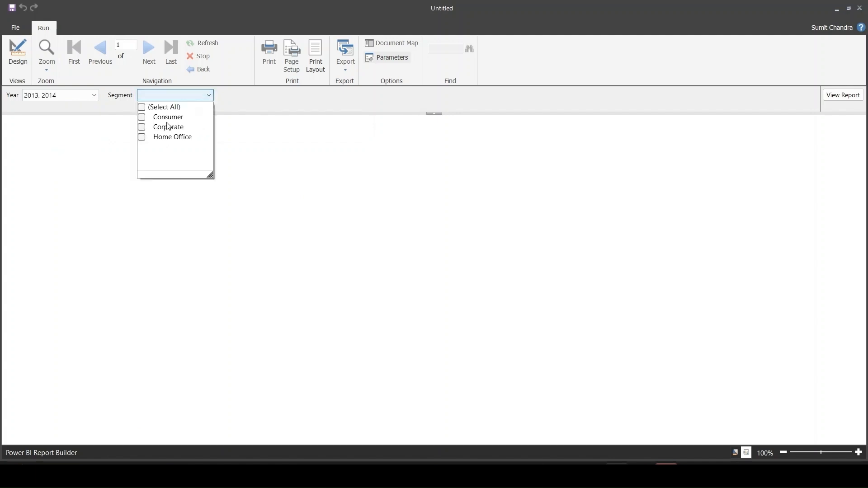
pyautogui.click(144, 128)
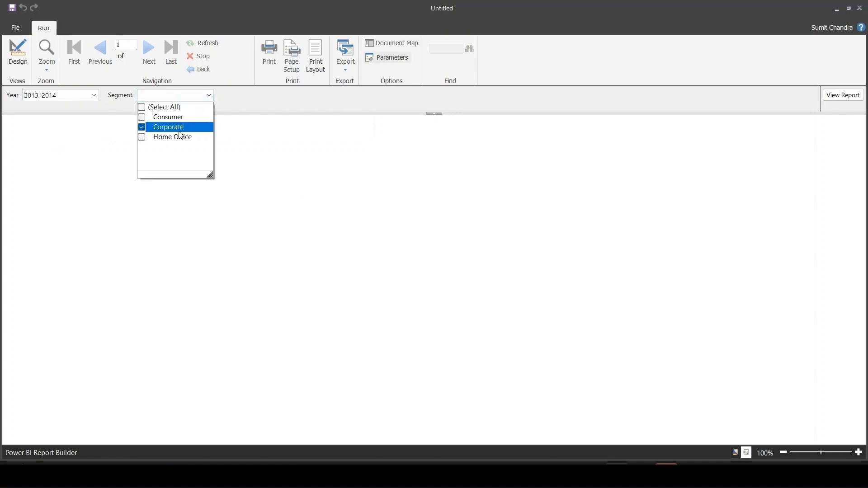
pyautogui.click(303, 114)
pyautogui.click(848, 98)
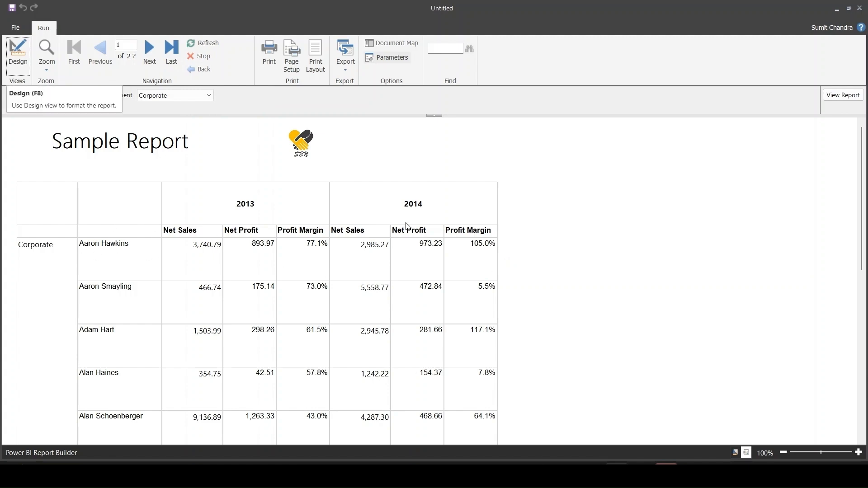
pyautogui.scroll(-9, 298, 281)
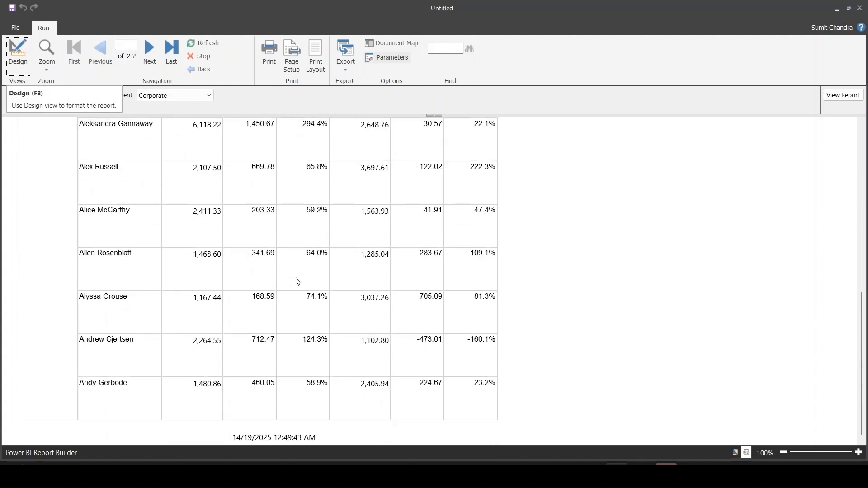
pyautogui.scroll(-15, 298, 281)
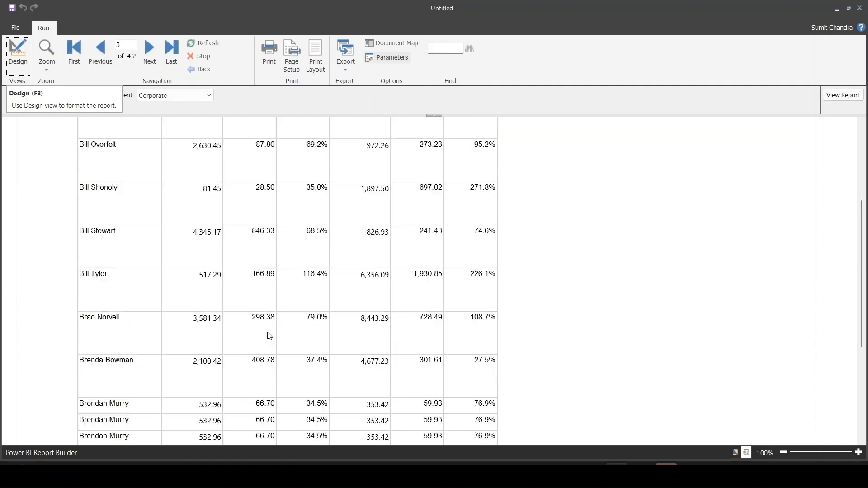
pyautogui.scroll(15, 269, 336)
pyautogui.scroll(12, 269, 336)
pyautogui.click(153, 49)
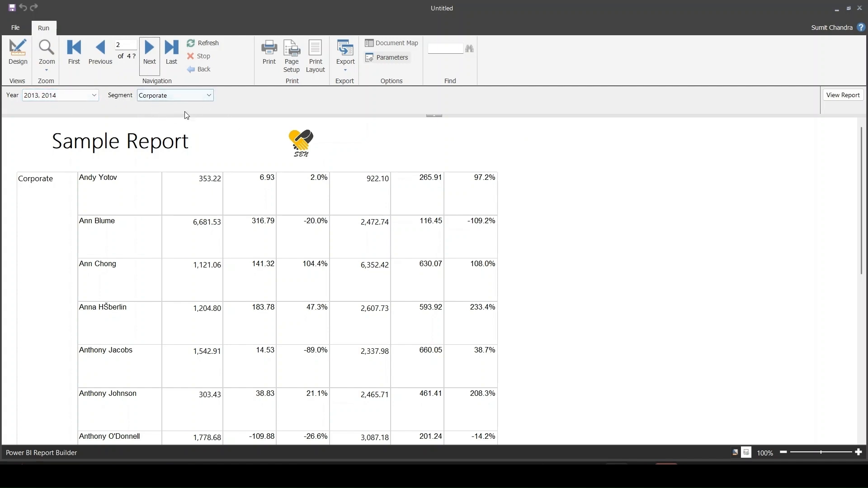
# - In the report design, move the header logo horizontally to about 14.64 cm from the page's left edge
pyautogui.click(20, 62)
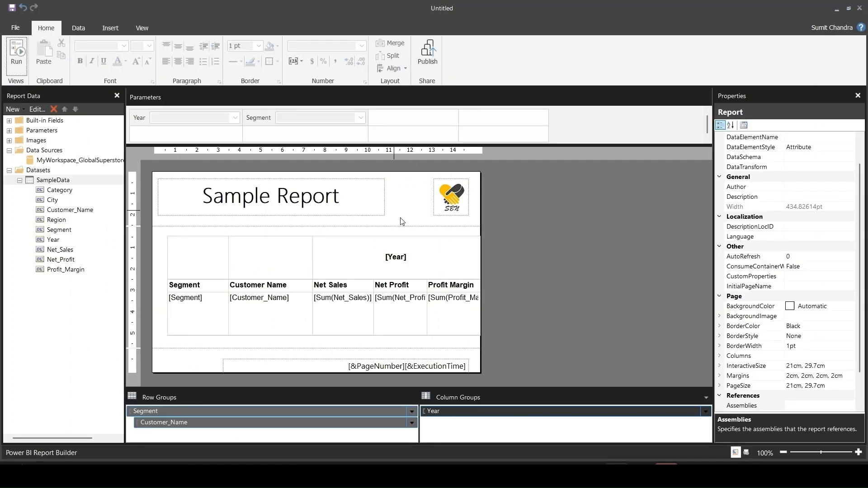
pyautogui.moveTo(452, 207); pyautogui.dragTo(484, 207)
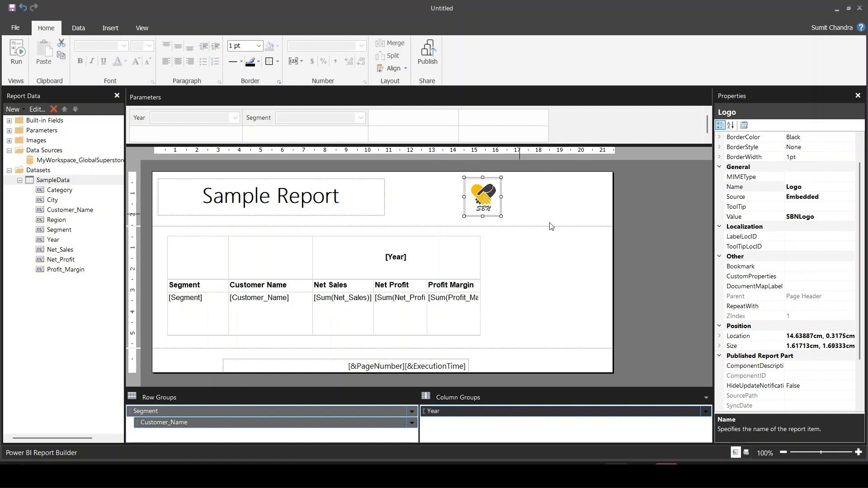
pyautogui.click(665, 234)
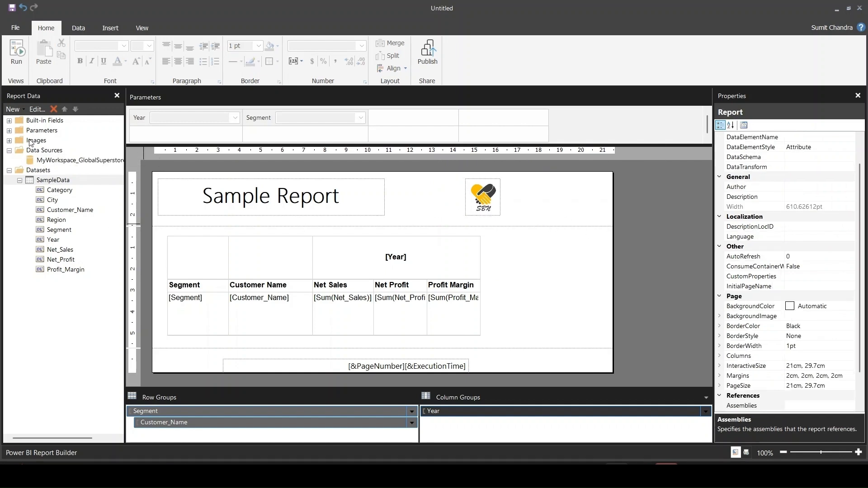
# - Specify 2014 as the default value of the CalendarTableYear parameter
pyautogui.click(9, 130)
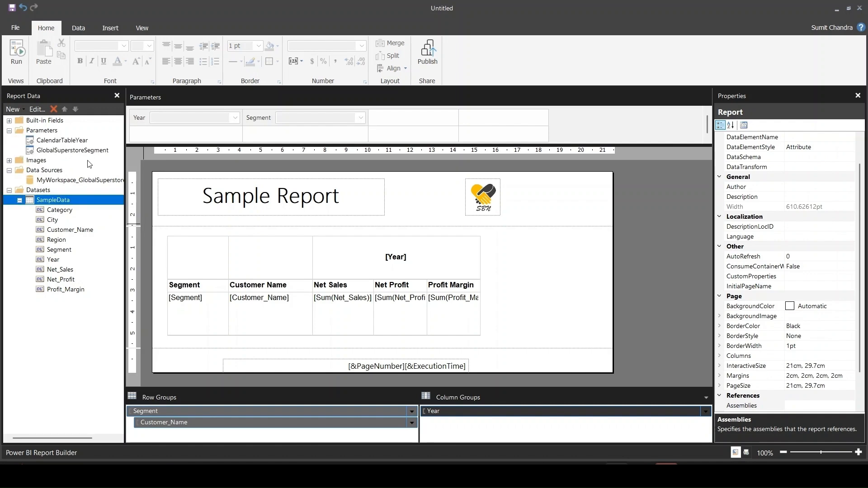
pyautogui.rightClick(56, 144)
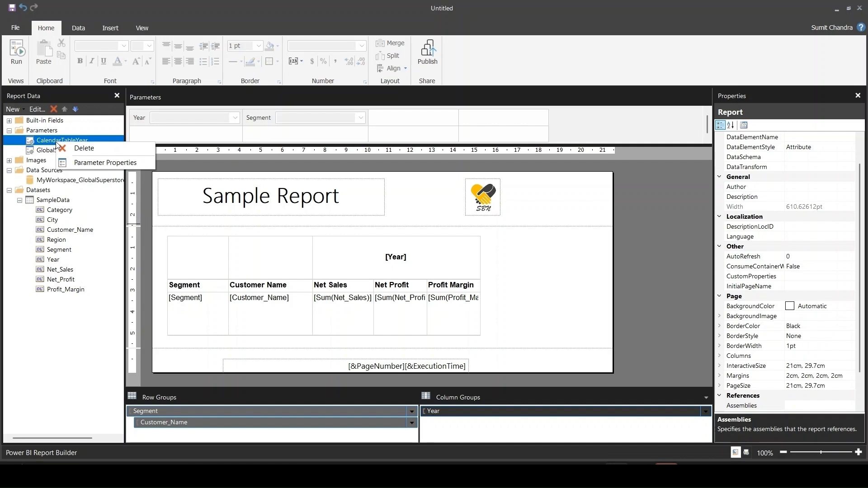
pyautogui.click(105, 165)
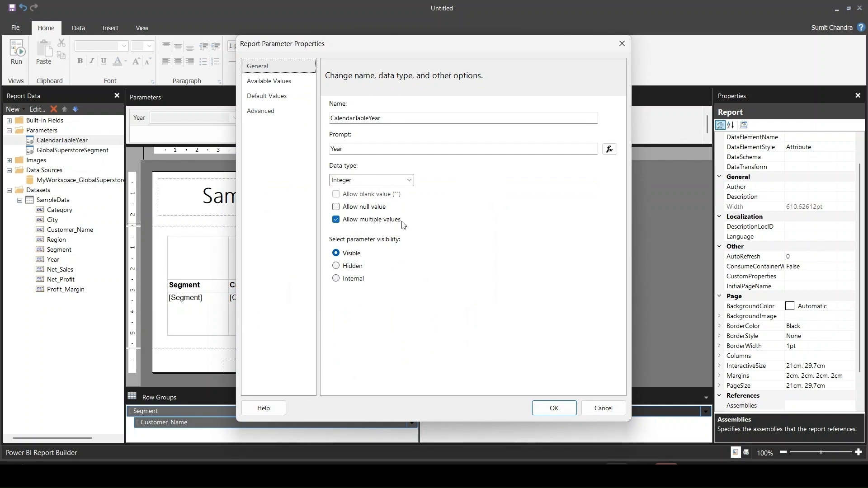
pyautogui.click(280, 97)
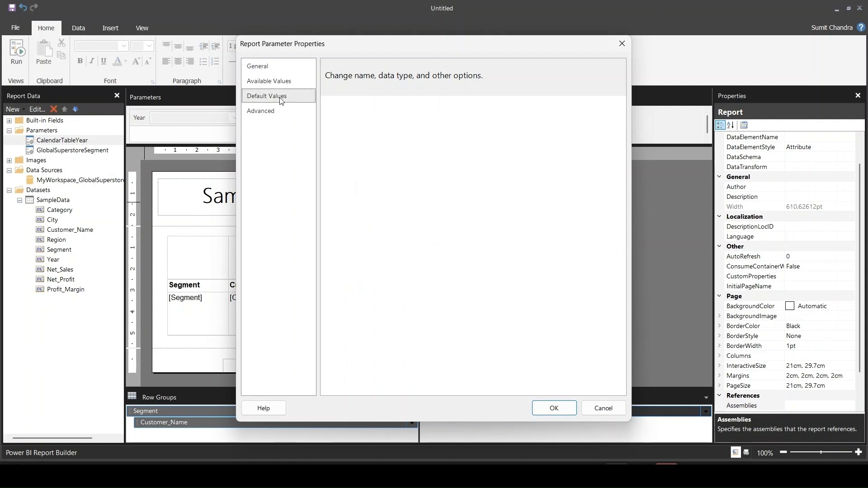
pyautogui.click(351, 131)
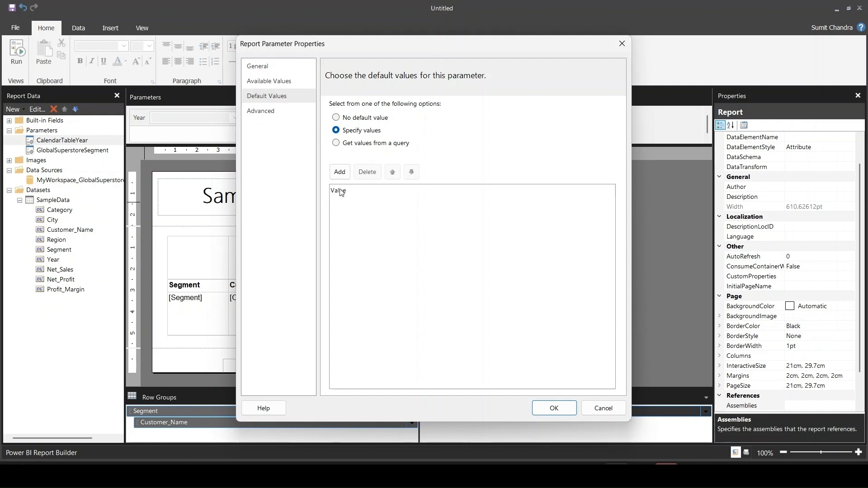
pyautogui.click(339, 172)
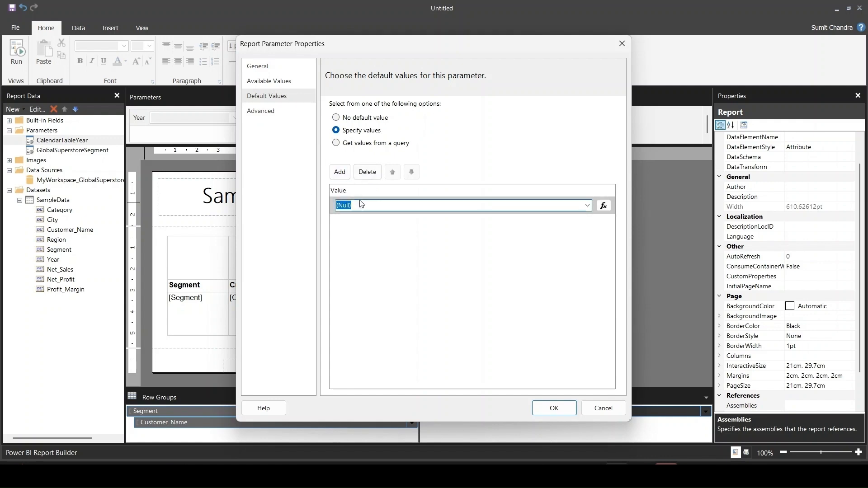
pyautogui.write('2014')
pyautogui.click(565, 414)
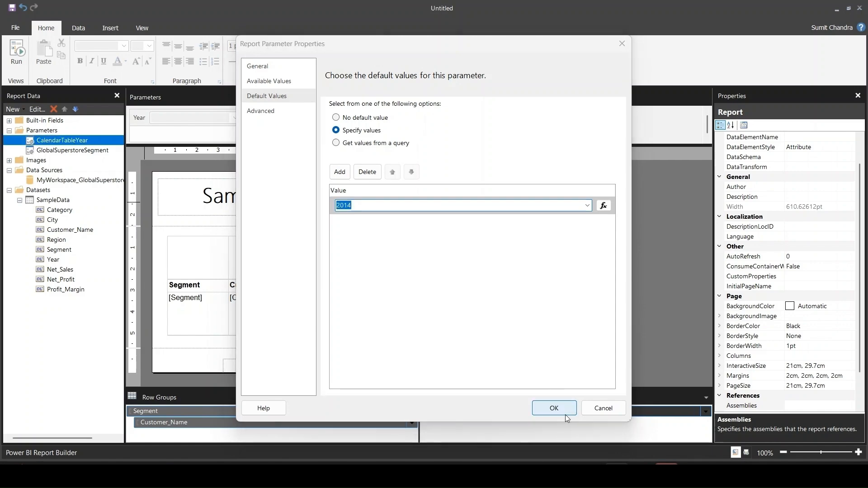
# - Run the report for the years 2012, 2013 and 2014 in the Consumer and Corporate segments and look through the first page
pyautogui.click(24, 57)
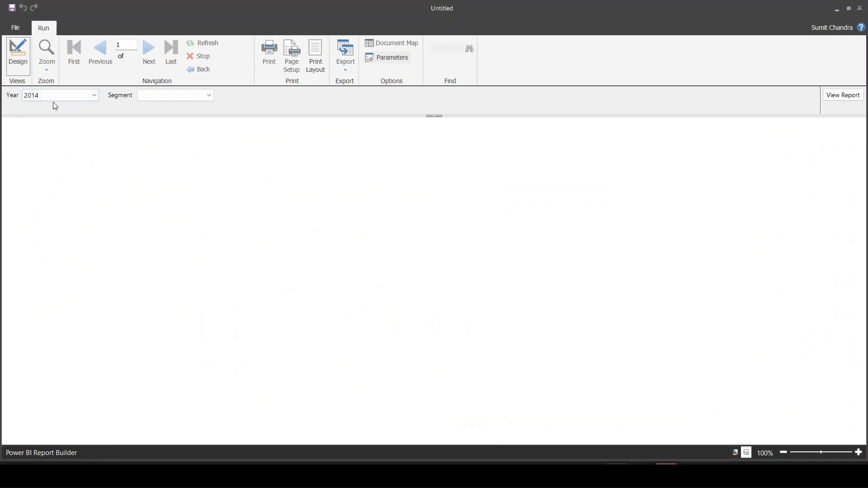
pyautogui.click(210, 95)
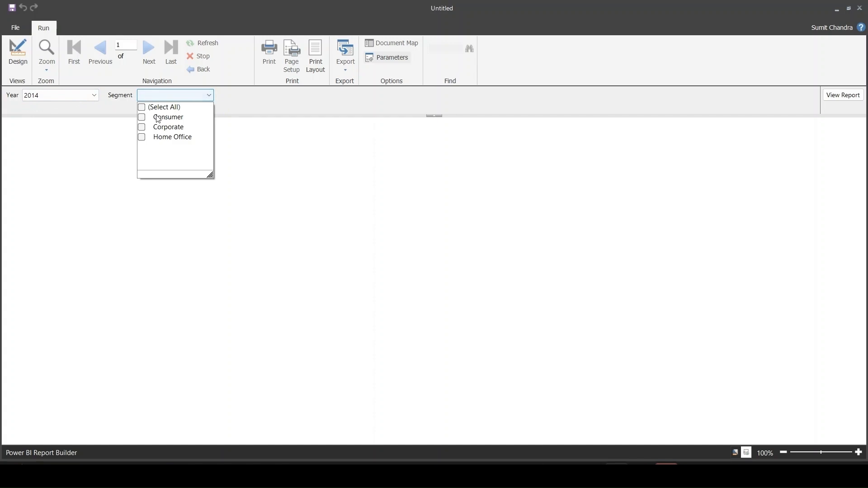
pyautogui.click(142, 118)
pyautogui.click(145, 128)
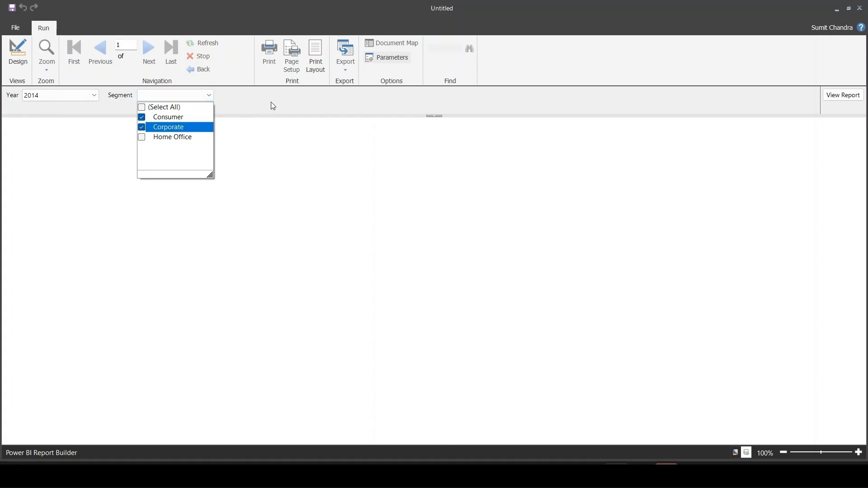
pyautogui.click(139, 114)
pyautogui.click(95, 95)
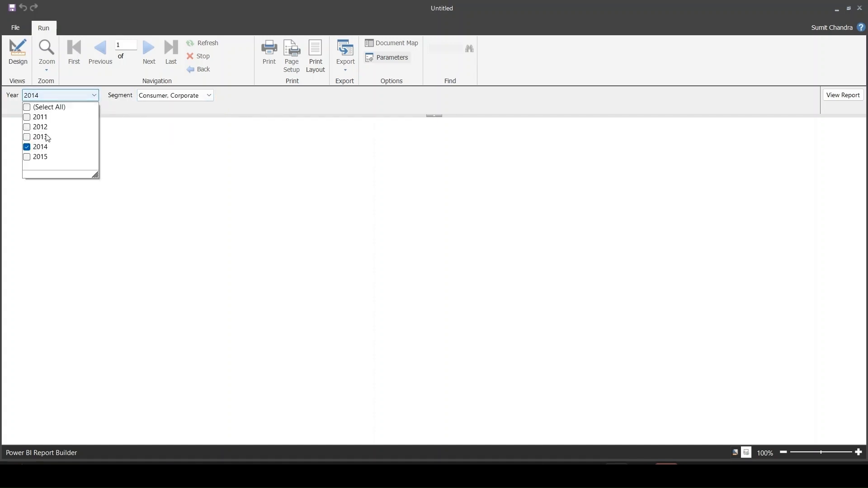
pyautogui.click(28, 140)
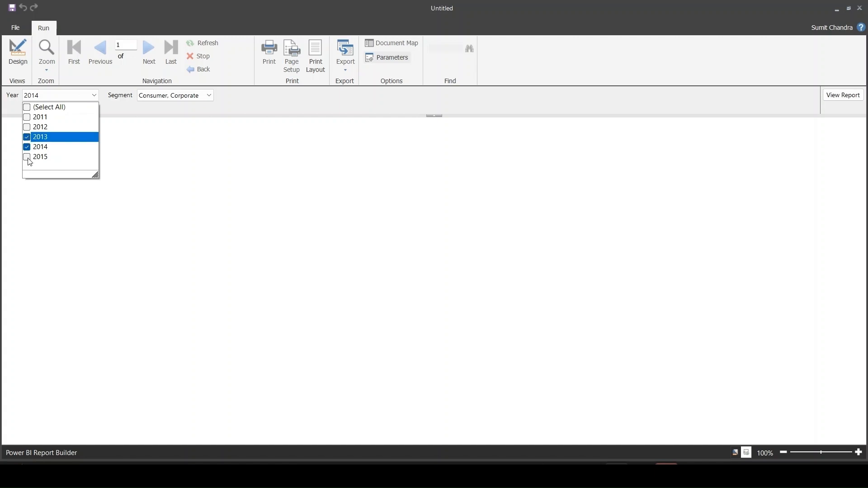
pyautogui.click(28, 129)
pyautogui.click(356, 114)
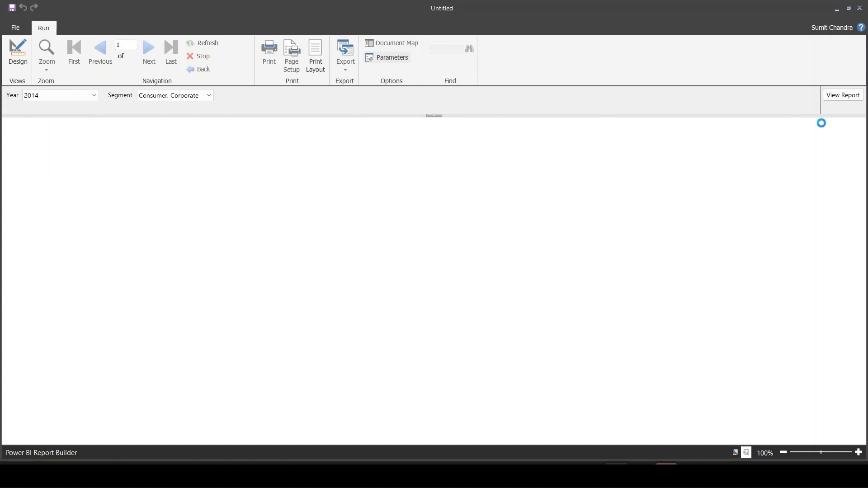
pyautogui.click(848, 98)
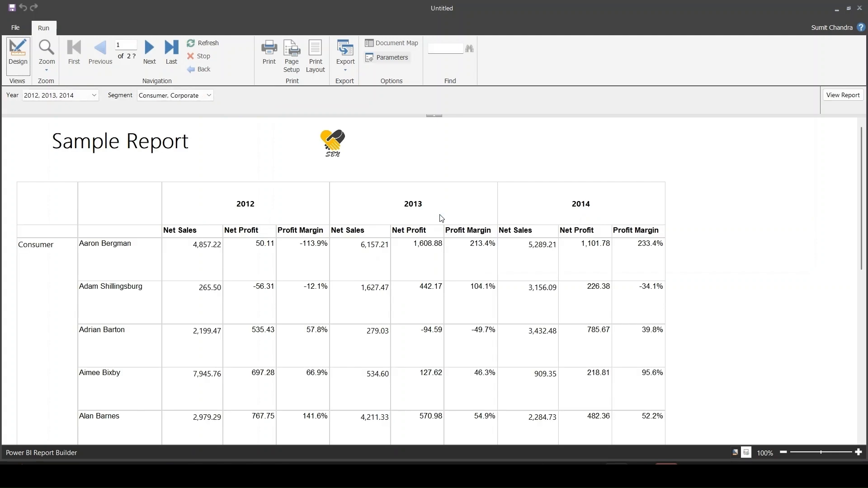
pyautogui.scroll(-6, 442, 218)
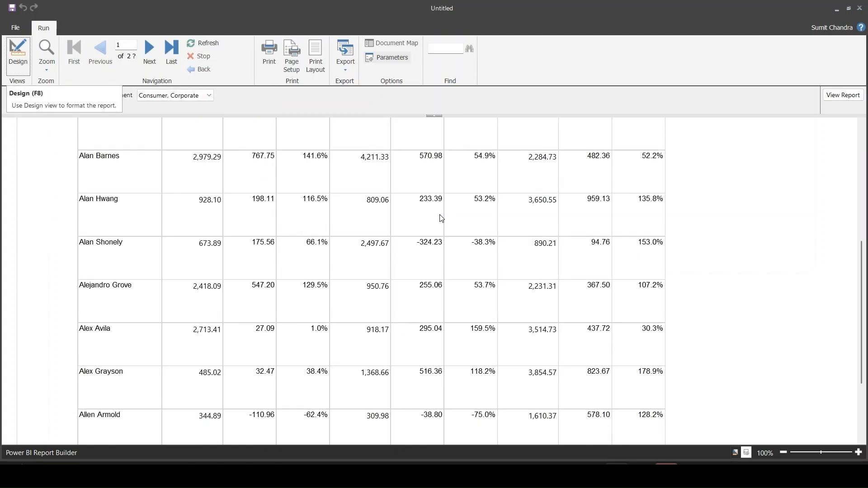
pyautogui.scroll(6, 441, 218)
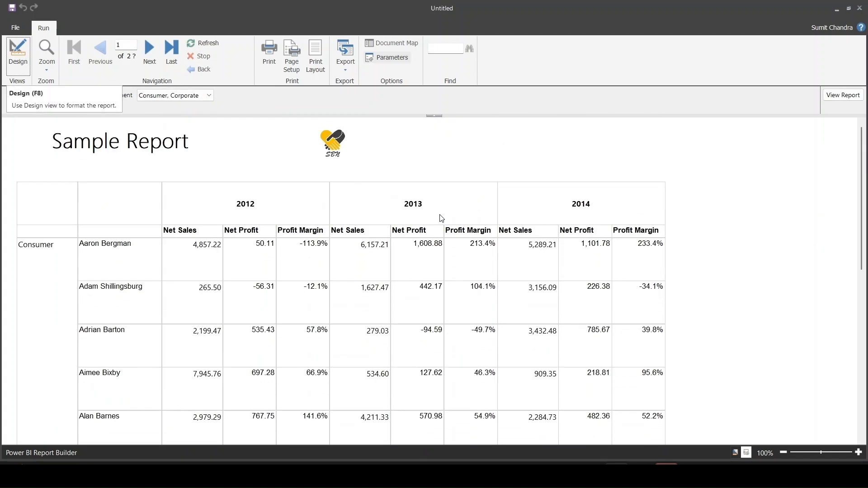